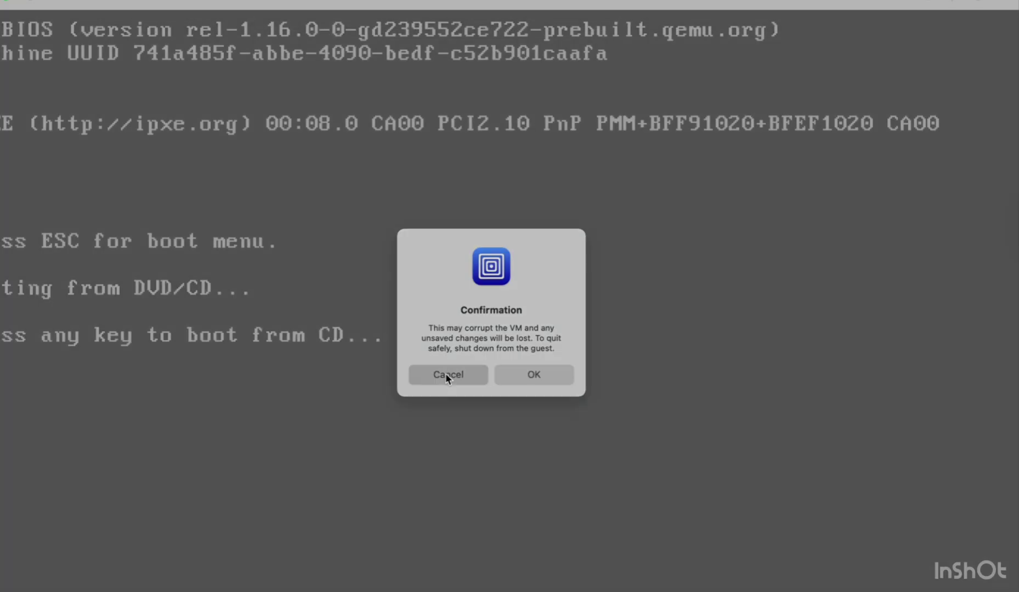
# Cancel the setup confirmation prompt so Windows XP setup continues booting.
pyautogui.click(446, 374)
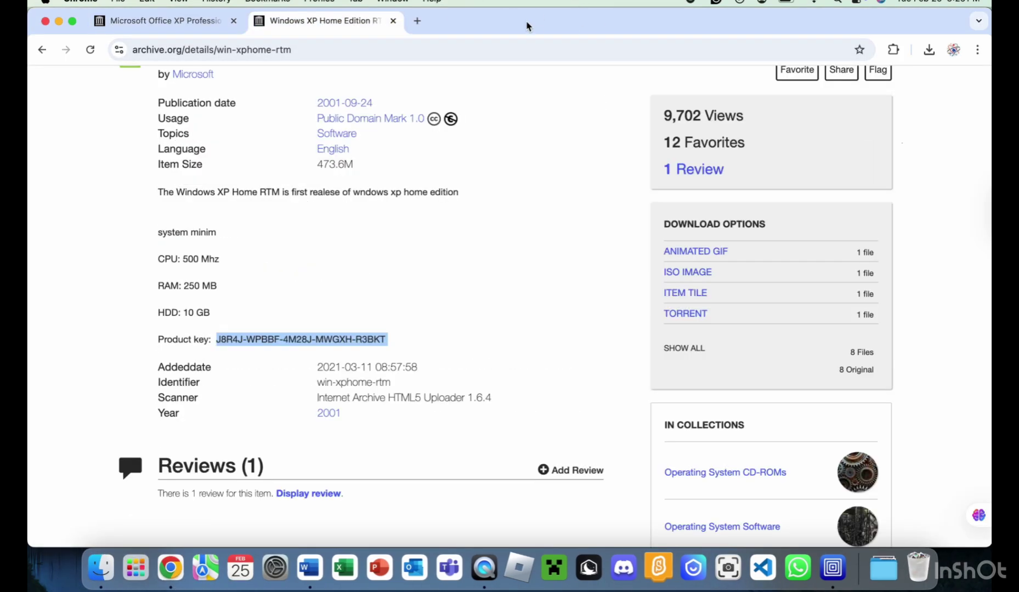
# Narrow the archive.org Chrome window and close the empty New Tab window to uncover the VM.
pyautogui.doubleClick(526, 26)
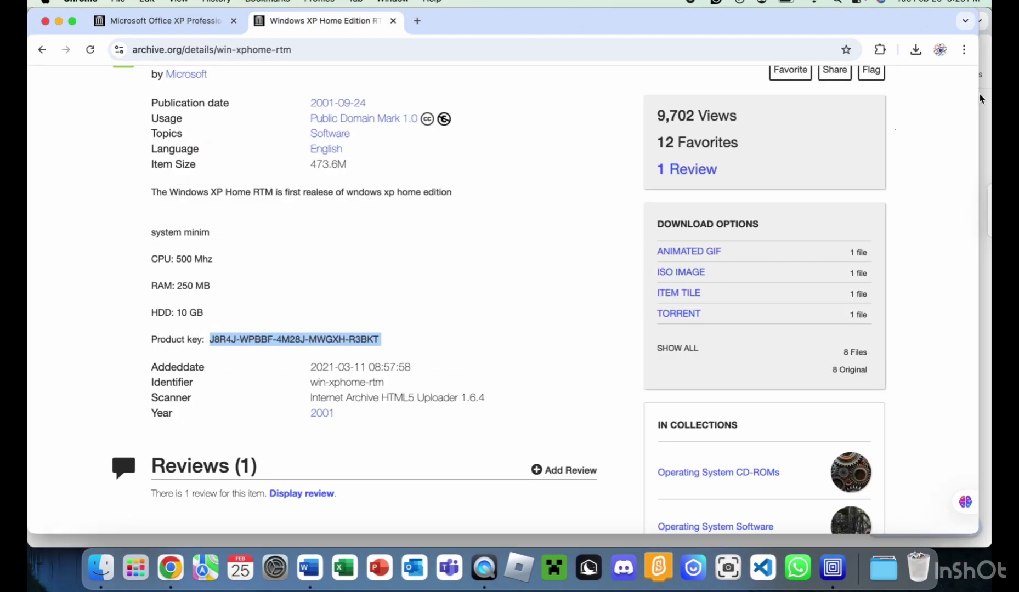
pyautogui.moveTo(977, 539); pyautogui.dragTo(386, 540)
pyautogui.click(45, 21)
pyautogui.click(45, 21)
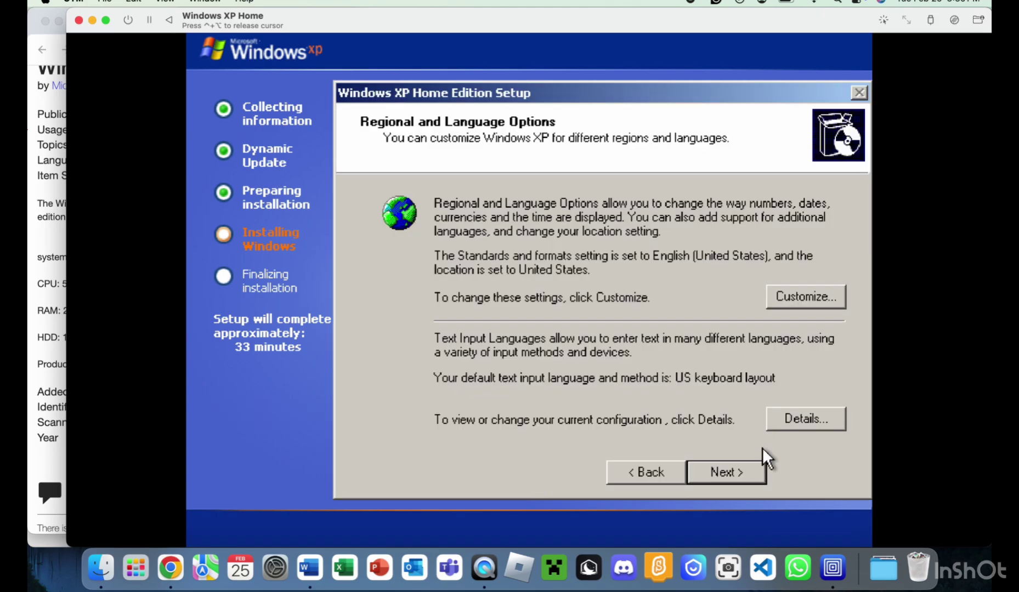
# Enter the owner's name and organization on the personalization page.
pyautogui.click(746, 470)
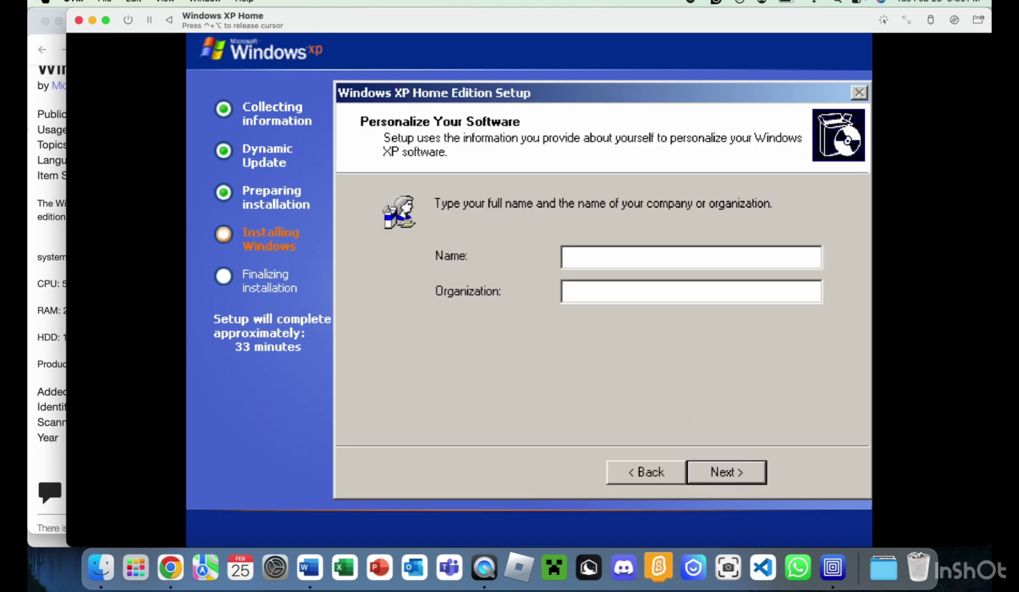
pyautogui.write('GamingWEthAA')
pyautogui.press('BackSpace')
pyautogui.write('nshuman')
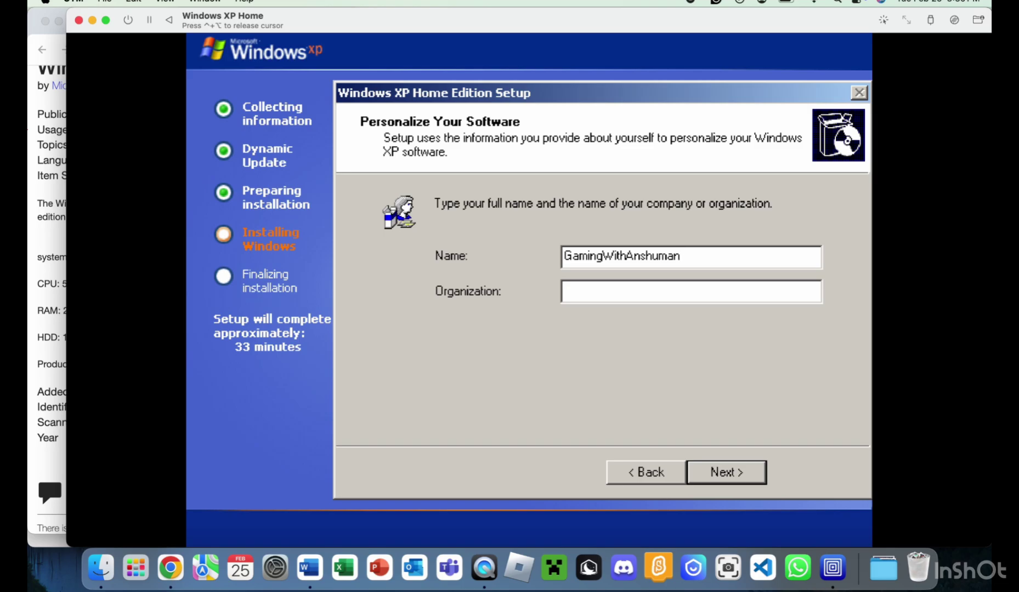
pyautogui.write('GWA Youtube')
pyautogui.click(745, 472)
pyautogui.hotkey('ctrl', 'alt')
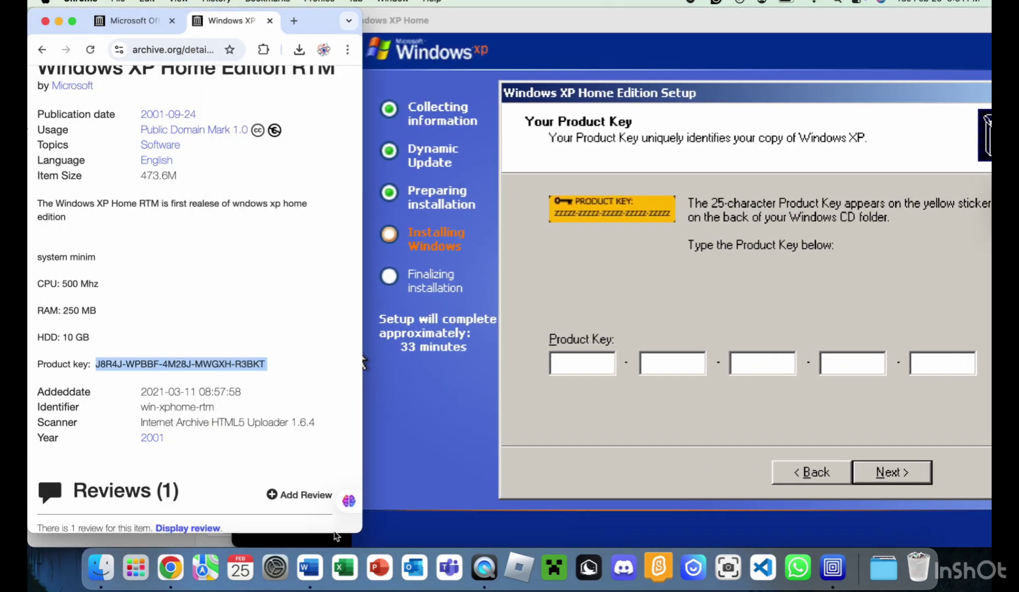
# Enter the Windows XP product key shown on the browser page and continue.
pyautogui.click(357, 359)
pyautogui.moveTo(354, 28); pyautogui.dragTo(128, 192)
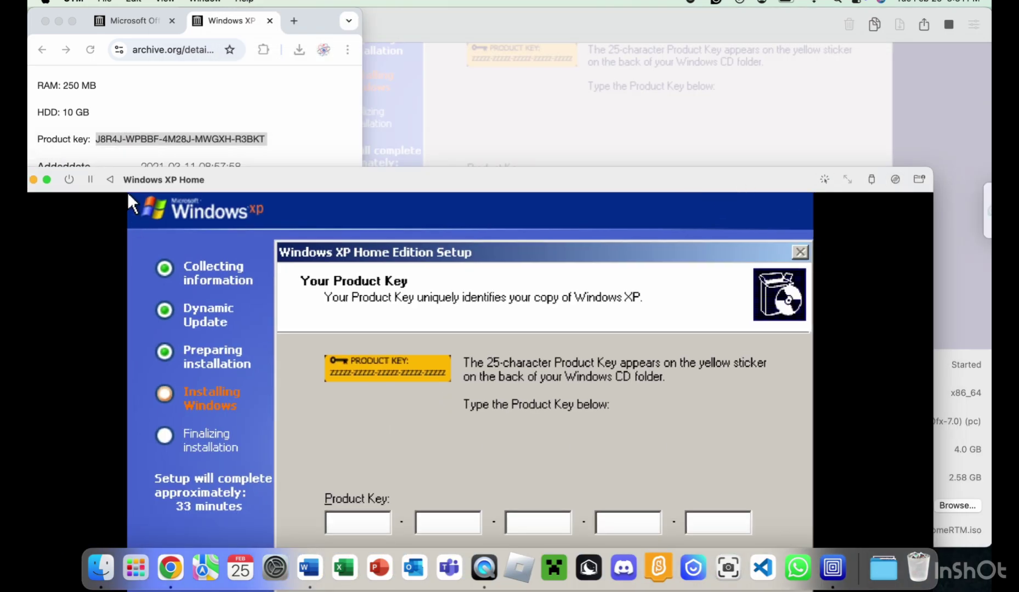
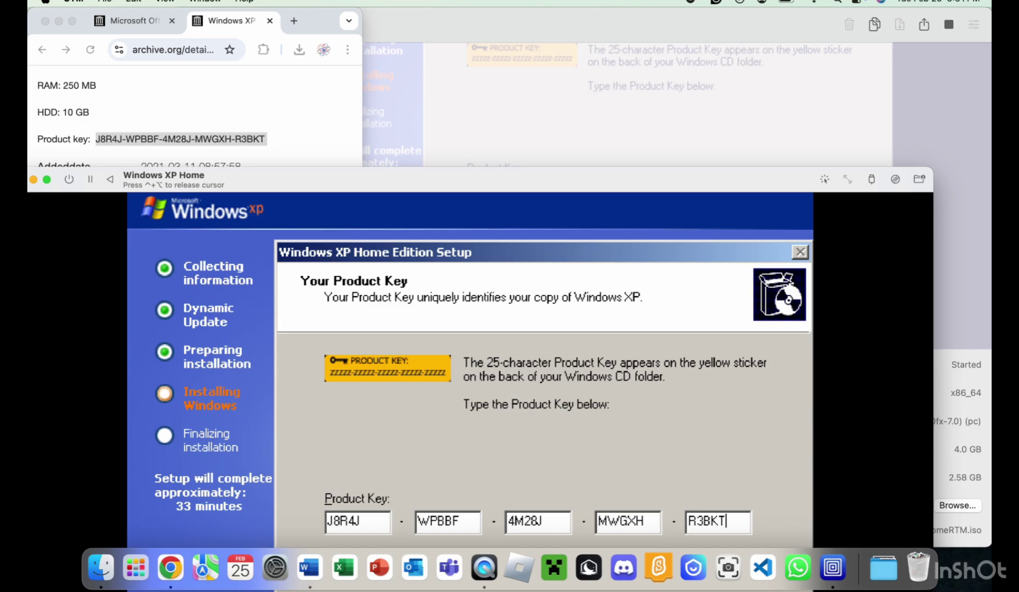
pyautogui.press('Return')
pyautogui.hotkey('ctrl', 'alt')
pyautogui.moveTo(512, 185); pyautogui.dragTo(678, 35)
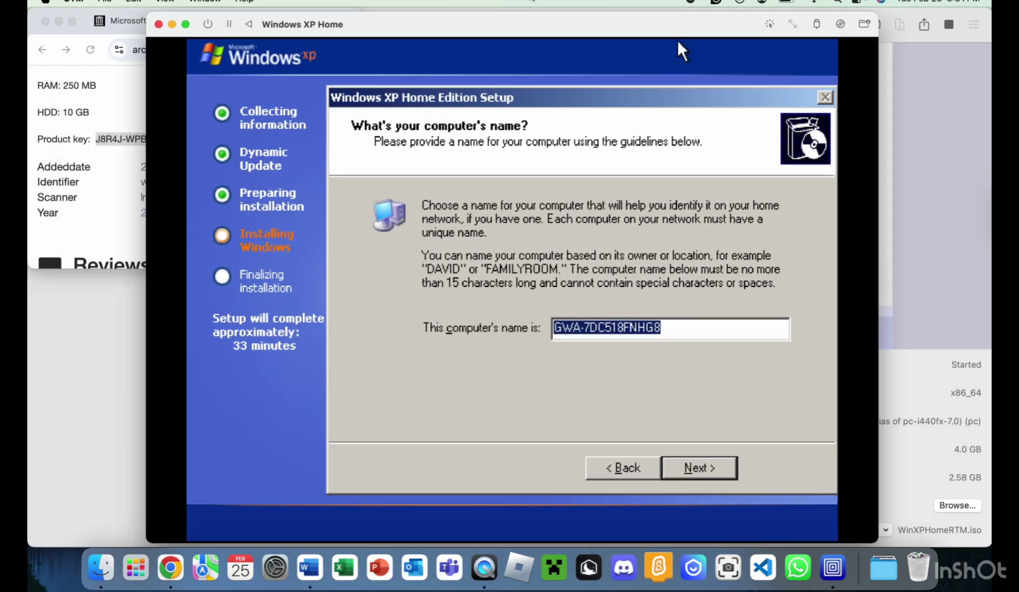
# Keep the suggested computer name and set the time zone to (GMT+05:30) Chennai, Kolkata, Mumbai, New Delhi.
pyautogui.click(699, 475)
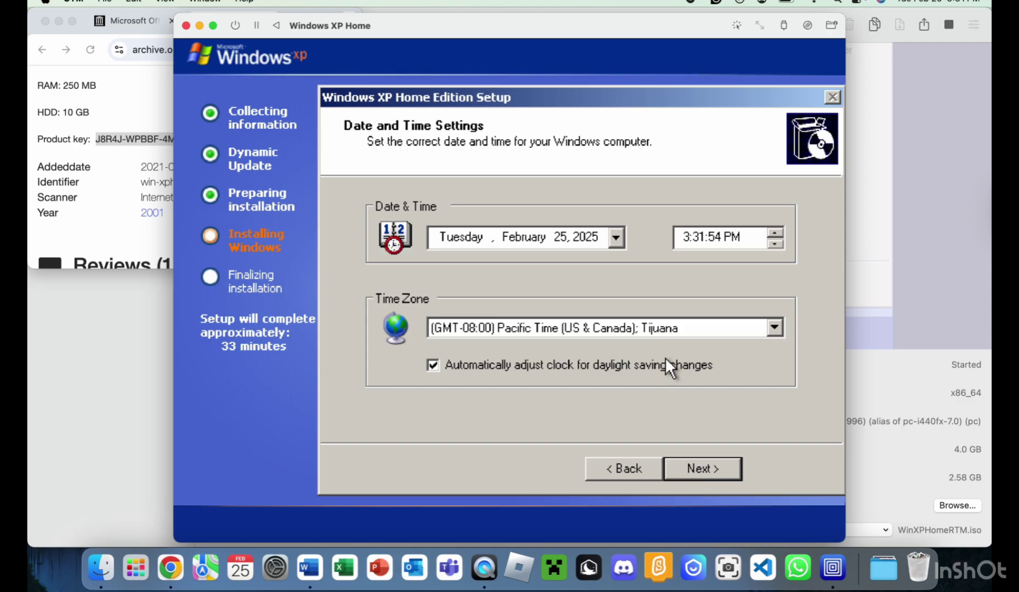
pyautogui.click(669, 328)
pyautogui.scroll(-9, 762, 439)
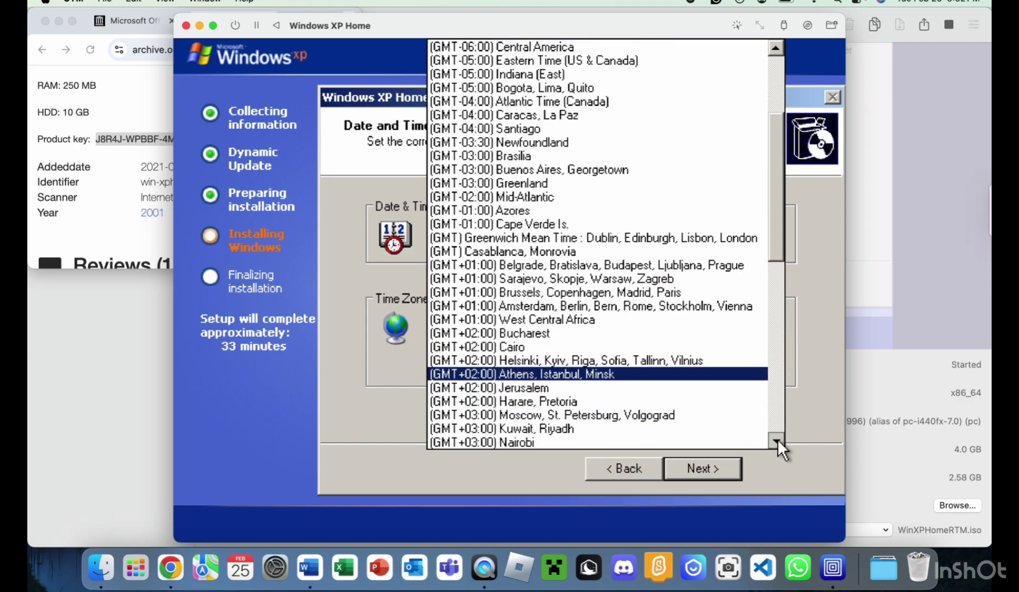
pyautogui.click(710, 321)
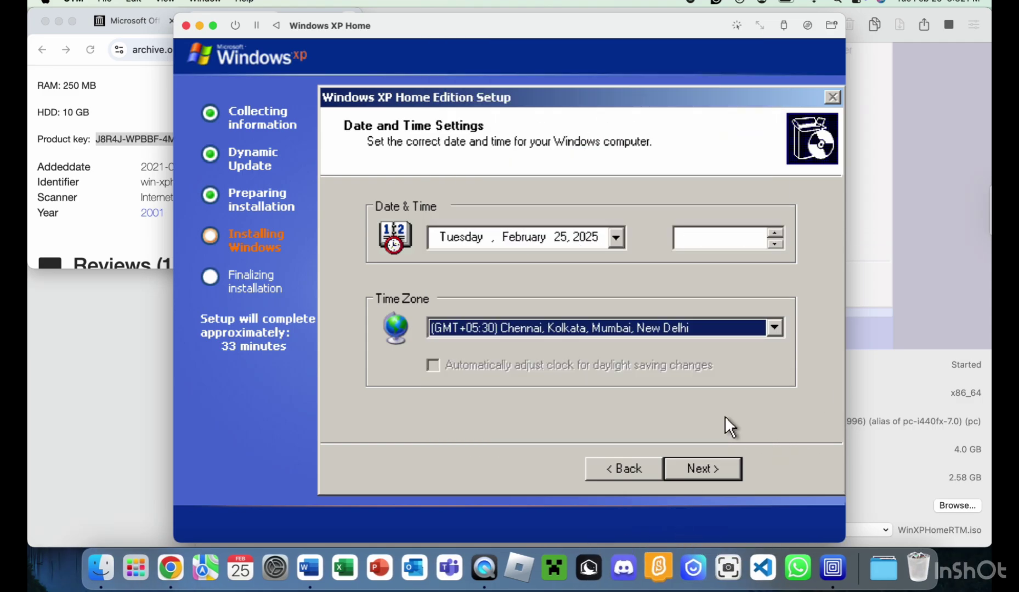
pyautogui.press('Return')
pyautogui.click(213, 25)
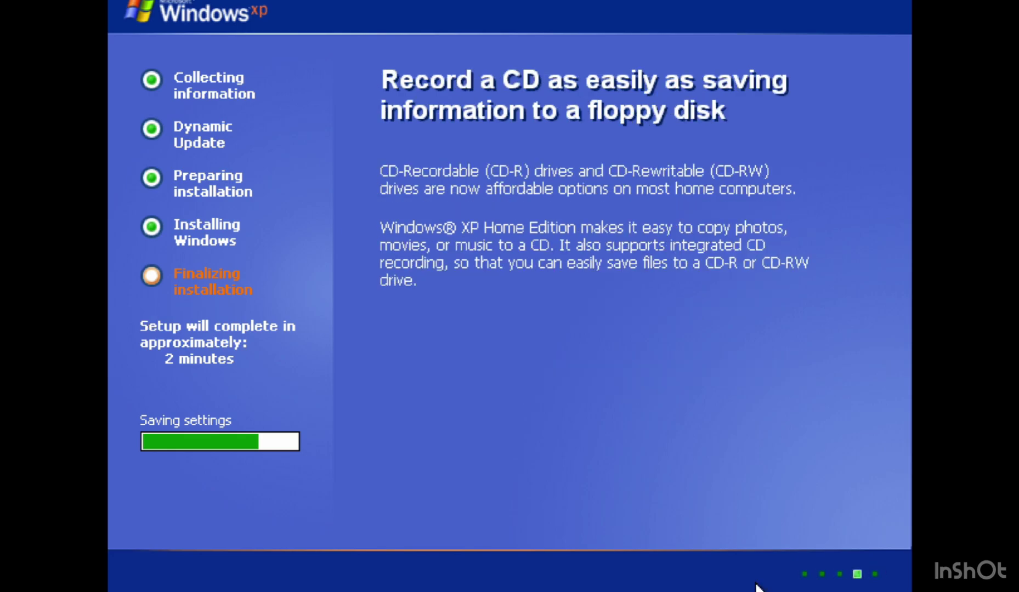
# Mute the Mac's sound while Windows XP setup finishes and restarts.
pyautogui.press('XF86AudioMute')
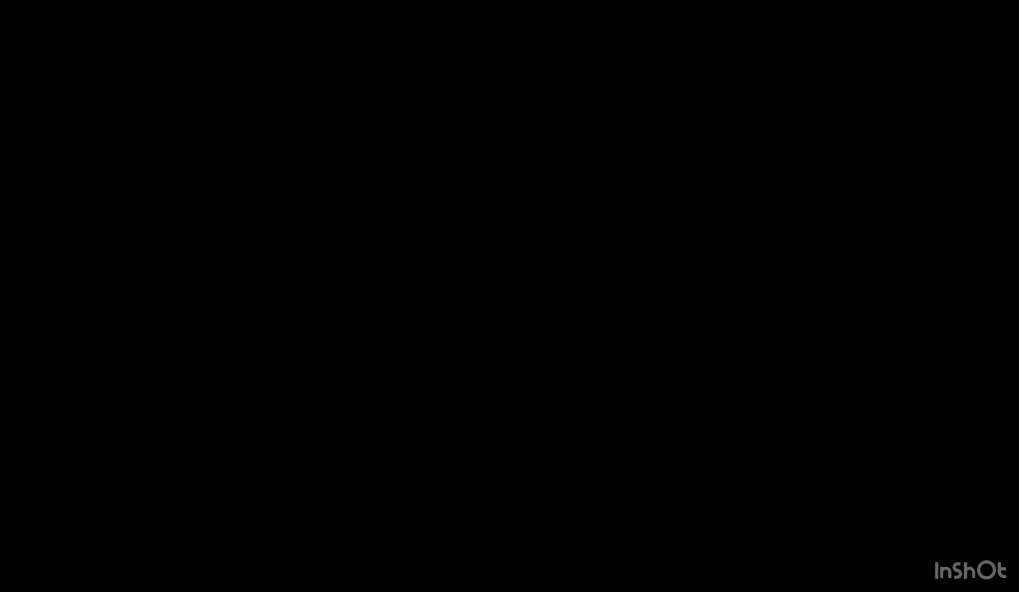
# Keep the new resolution, skip the connectivity check, defer activation and create one user account.
pyautogui.click(512, 357)
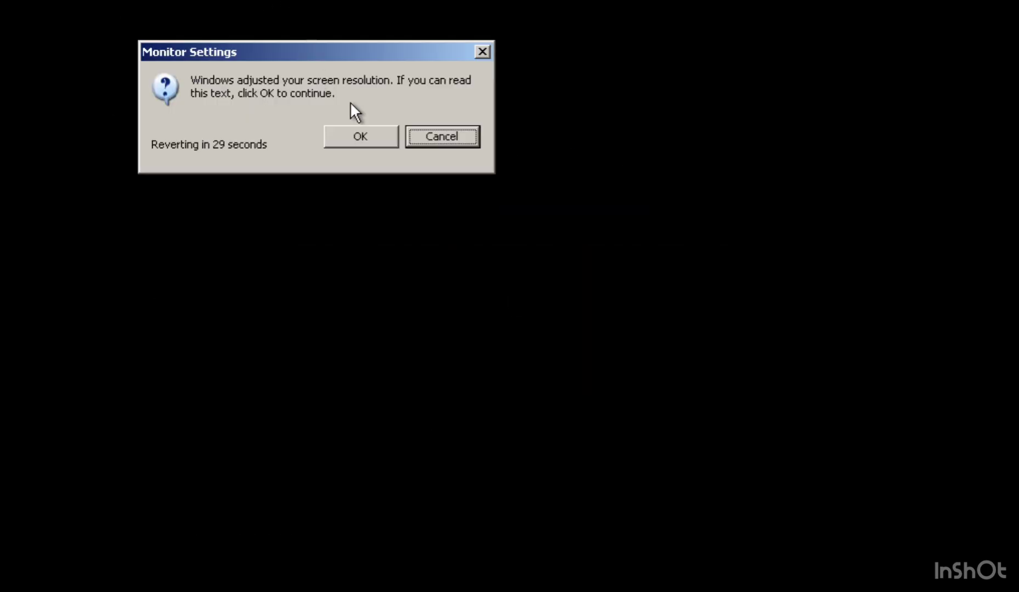
pyautogui.click(351, 135)
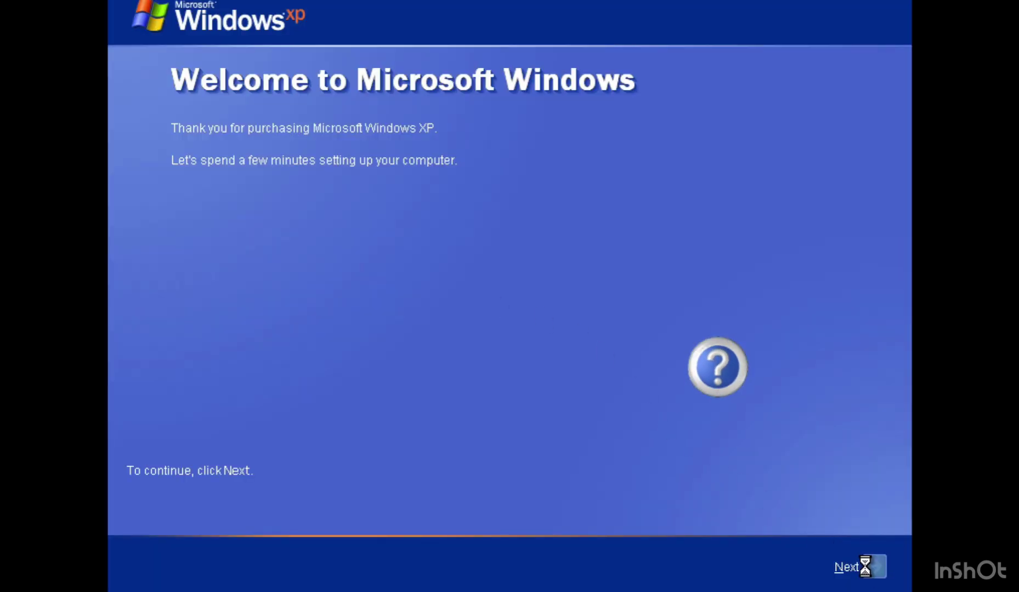
pyautogui.click(865, 566)
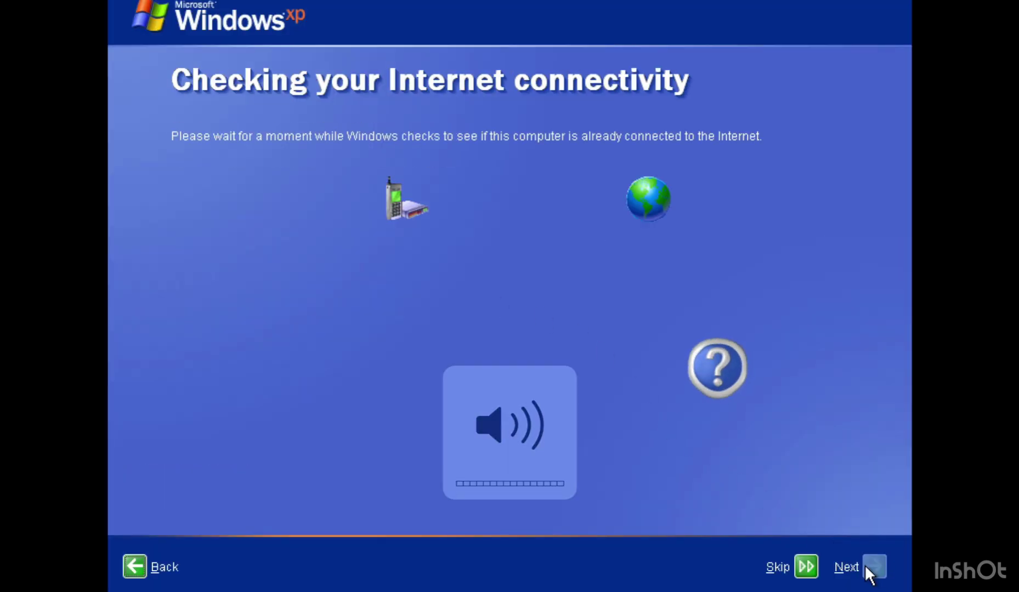
pyautogui.click(804, 562)
pyautogui.click(275, 334)
pyautogui.click(860, 573)
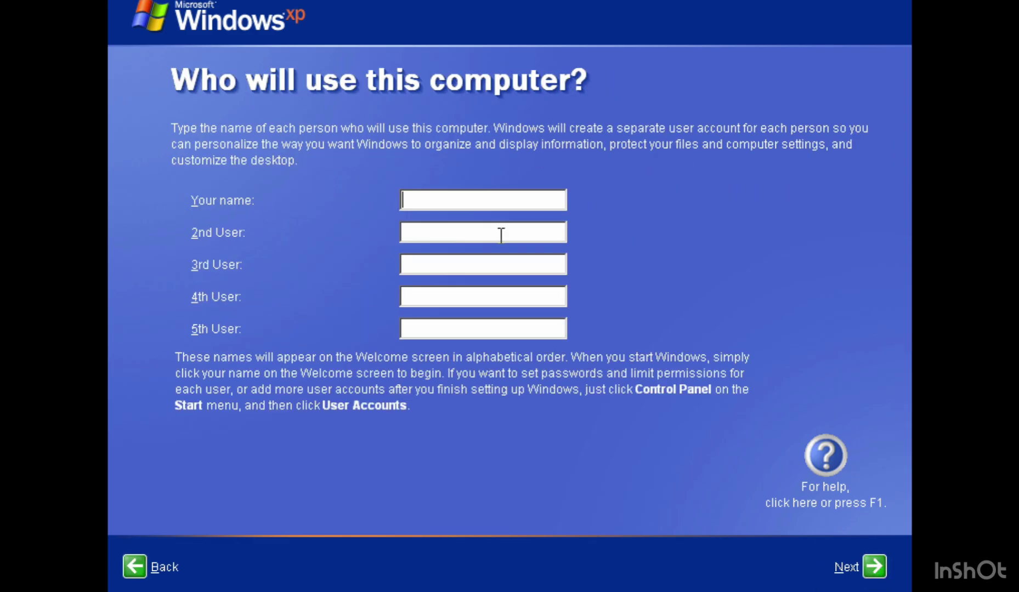
pyautogui.write('GamingWithAnshuman')
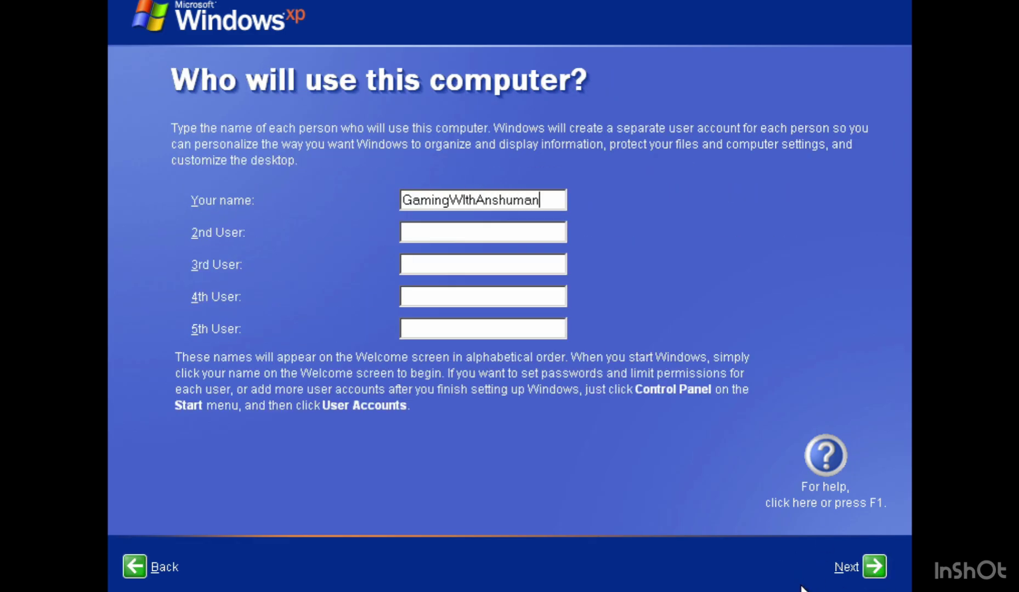
pyautogui.click(869, 567)
pyautogui.click(865, 567)
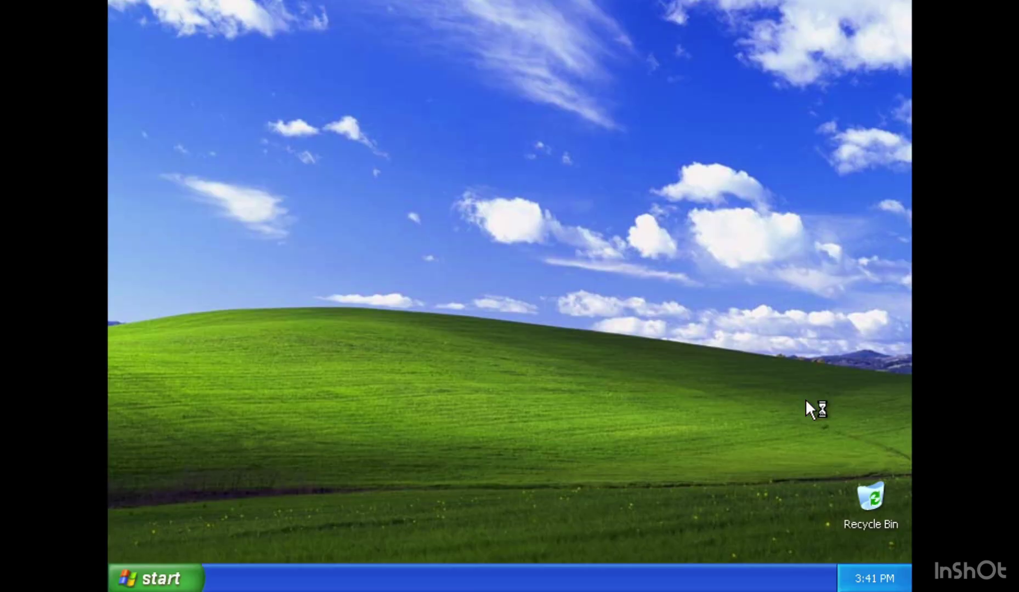
# Set the desktop background to the Windows XP wallpaper in Display Properties.
pyautogui.rightClick(805, 399)
pyautogui.click(769, 521)
pyautogui.click(243, 71)
pyautogui.click(417, 389)
pyautogui.click(219, 364)
pyautogui.click(488, 455)
pyautogui.click(248, 63)
pyautogui.click(235, 65)
# Add the Internet Explorer icon to the desktop and arrange icons by name.
pyautogui.click(200, 415)
pyautogui.click(359, 210)
pyautogui.click(409, 529)
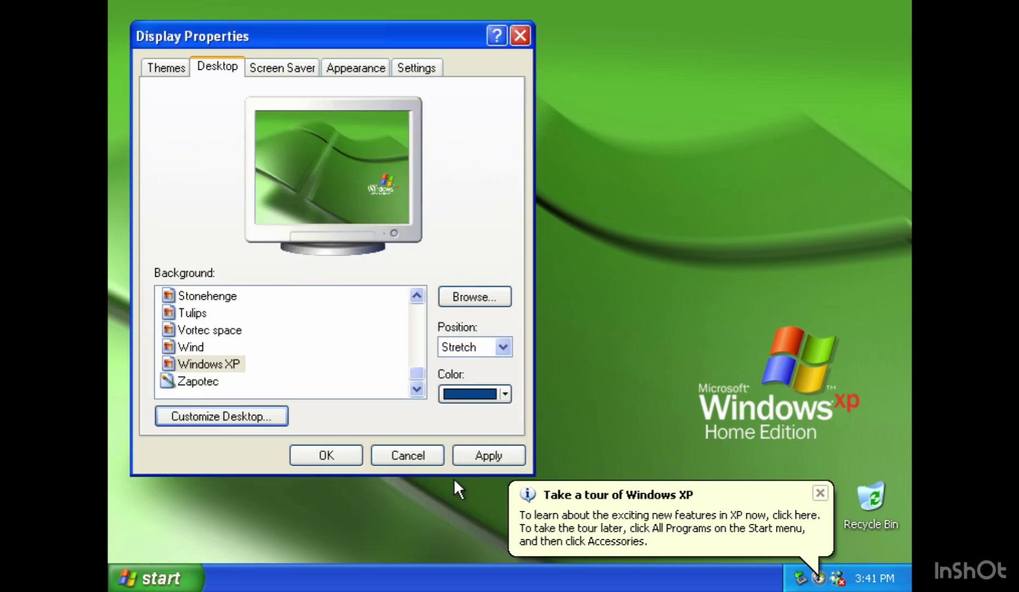
pyautogui.click(325, 452)
pyautogui.rightClick(346, 325)
pyautogui.moveTo(384, 334)
pyautogui.click(493, 335)
# Turn on the Quick Launch toolbar on the taskbar.
pyautogui.rightClick(228, 581)
pyautogui.moveTo(264, 434)
pyautogui.click(430, 476)
pyautogui.rightClick(431, 476)
pyautogui.click(455, 467)
# Raise the screen resolution to 1440 by 900, then bring up the CD drive's disc image picker.
pyautogui.click(417, 66)
pyautogui.moveTo(215, 356); pyautogui.dragTo(232, 355)
pyautogui.click(463, 454)
pyautogui.click(275, 125)
pyautogui.moveTo(196, 214); pyautogui.dragTo(204, 214)
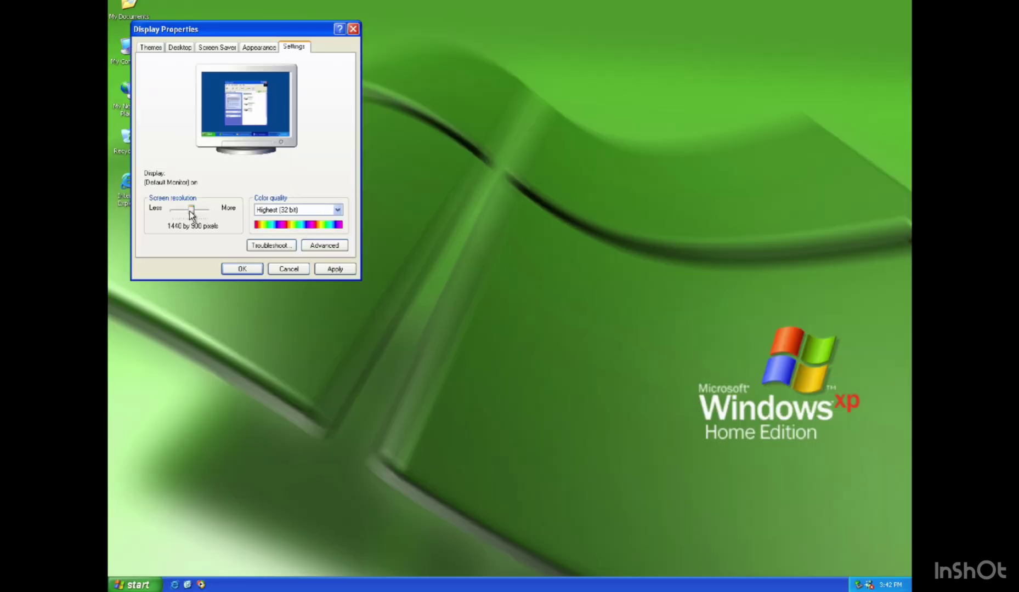
pyautogui.click(335, 268)
pyautogui.click(236, 141)
pyautogui.click(235, 309)
pyautogui.click(951, 22)
pyautogui.click(723, 46)
# Insert the Office XP disc image from the external drive's Office folder.
pyautogui.click(275, 351)
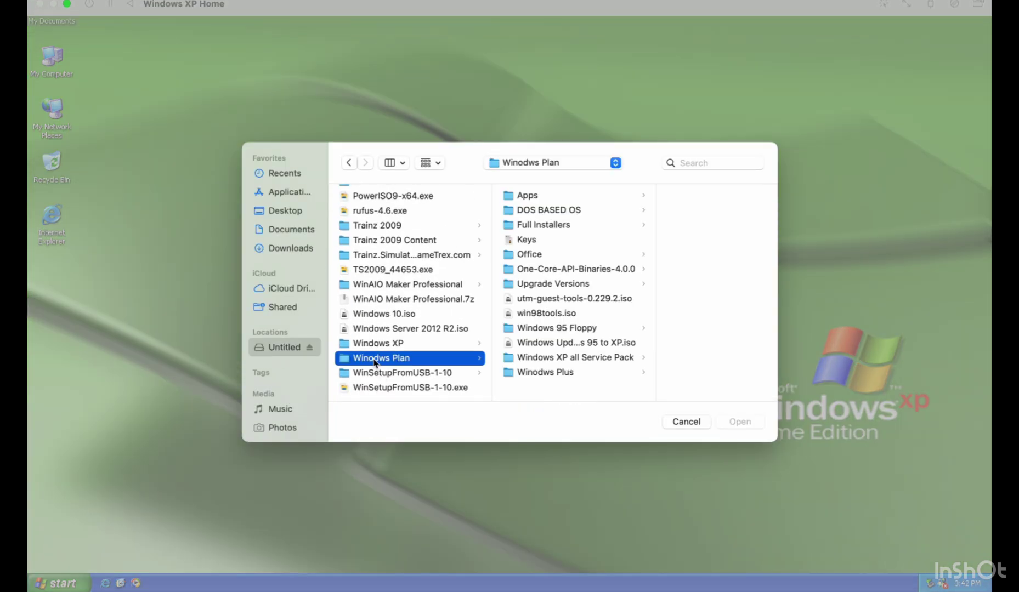
pyautogui.click(529, 254)
pyautogui.doubleClick(673, 287)
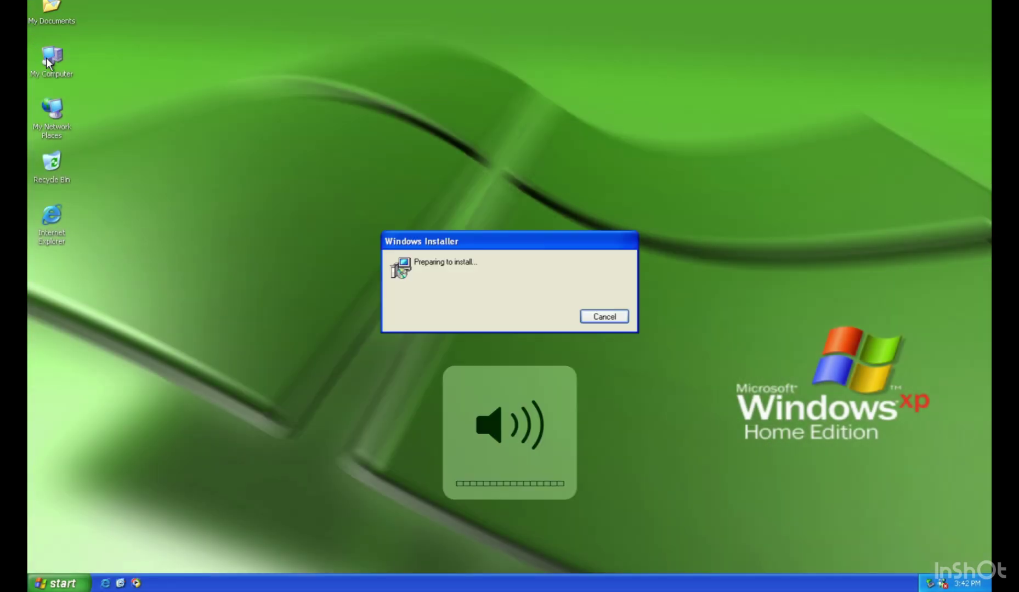
# Fill in the user initials and the Office product key looked up in the Keys document.
pyautogui.press('Tab')
pyautogui.write('GW')
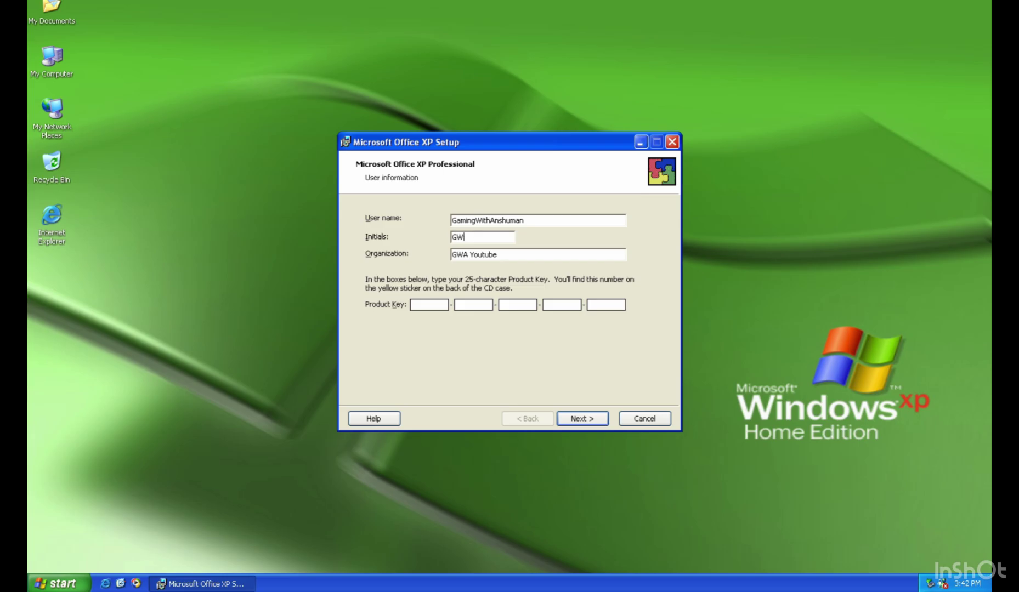
pyautogui.click(64, 24)
pyautogui.press('super+space')
pyautogui.write('Keys')
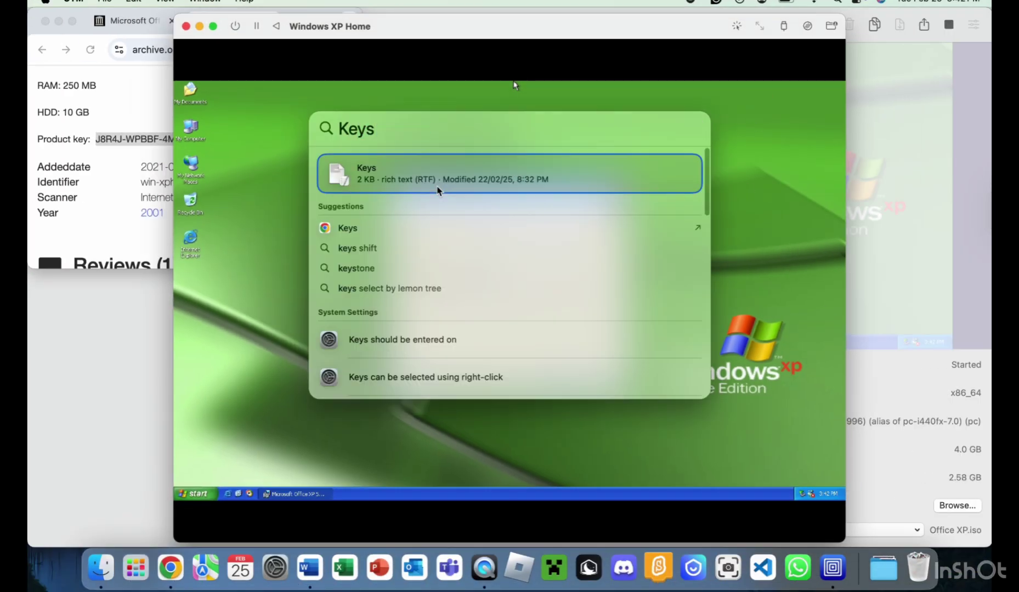
pyautogui.press('Return')
pyautogui.scroll(-3, 850, 181)
pyautogui.click(623, 93)
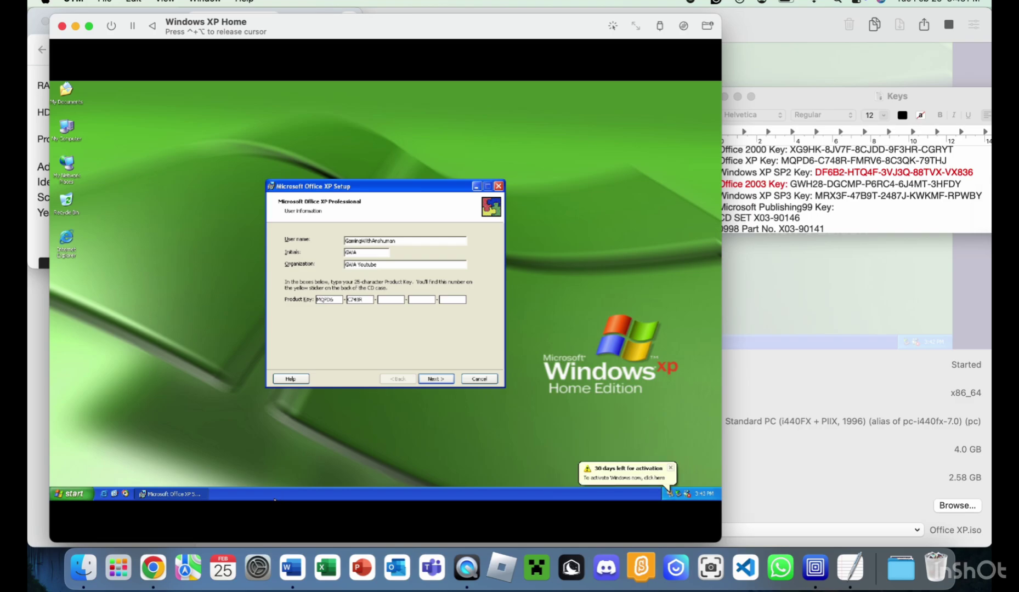
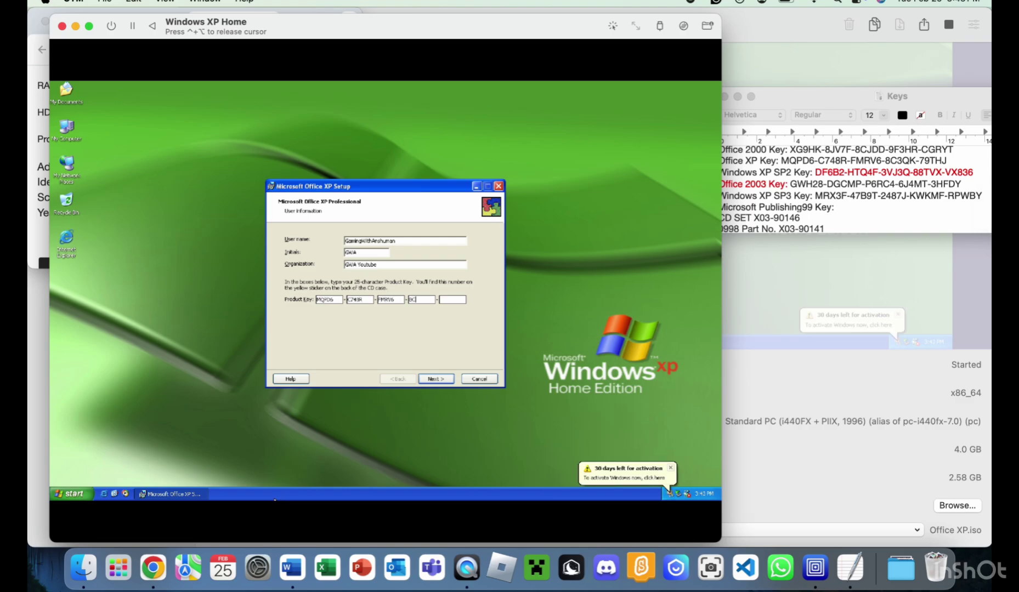
pyautogui.press('Return')
# Accept the licence terms, choose Custom installation and start installing Office.
pyautogui.click(88, 26)
pyautogui.click(418, 399)
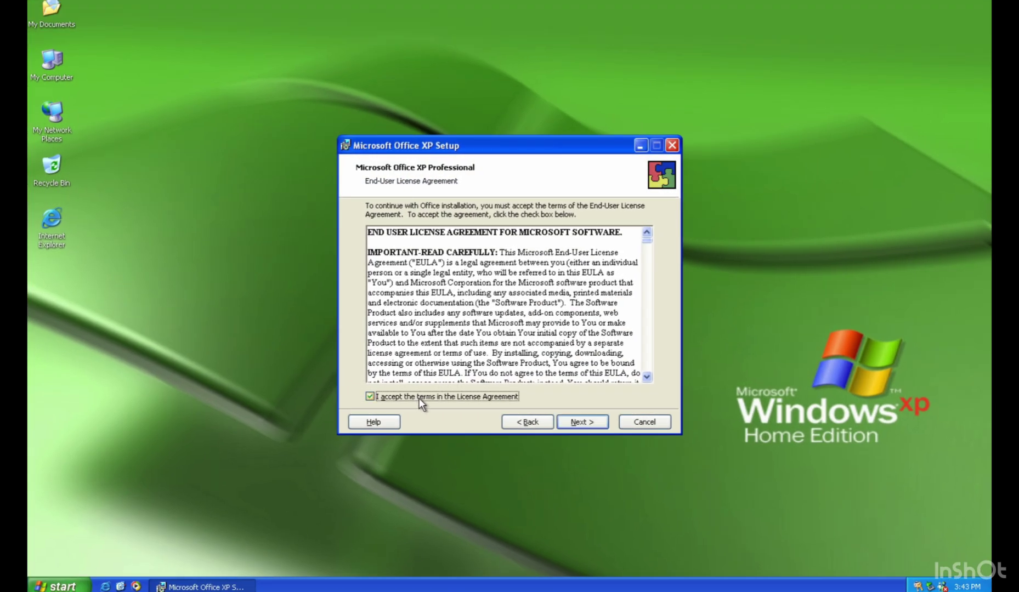
pyautogui.click(582, 422)
pyautogui.click(425, 302)
pyautogui.click(585, 421)
pyautogui.click(591, 425)
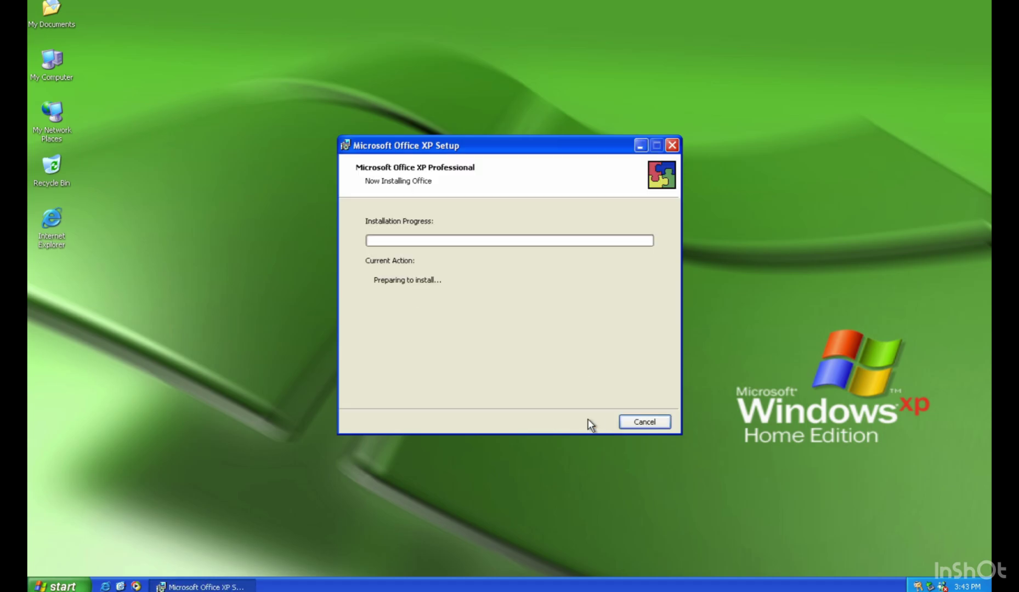
# Set the guest screen resolution to 1400 by 1050 and keep it.
pyautogui.rightClick(61, 204)
pyautogui.click(82, 281)
pyautogui.click(276, 103)
pyautogui.moveTo(137, 292); pyautogui.dragTo(159, 292)
pyautogui.click(323, 360)
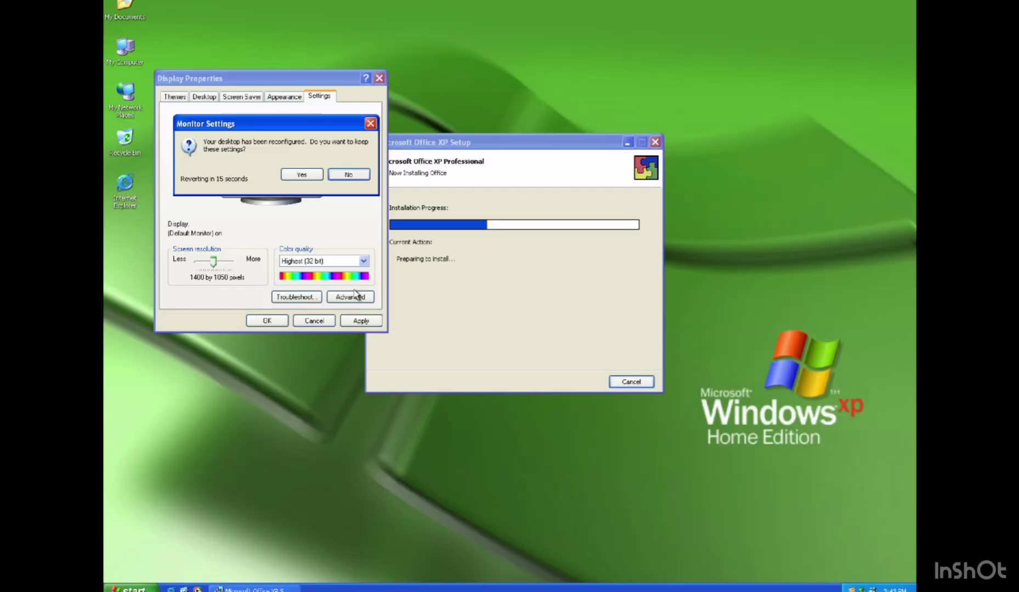
pyautogui.click(218, 359)
# Check the System Properties advanced and performance settings while moving the Office setup window aside.
pyautogui.press('super')
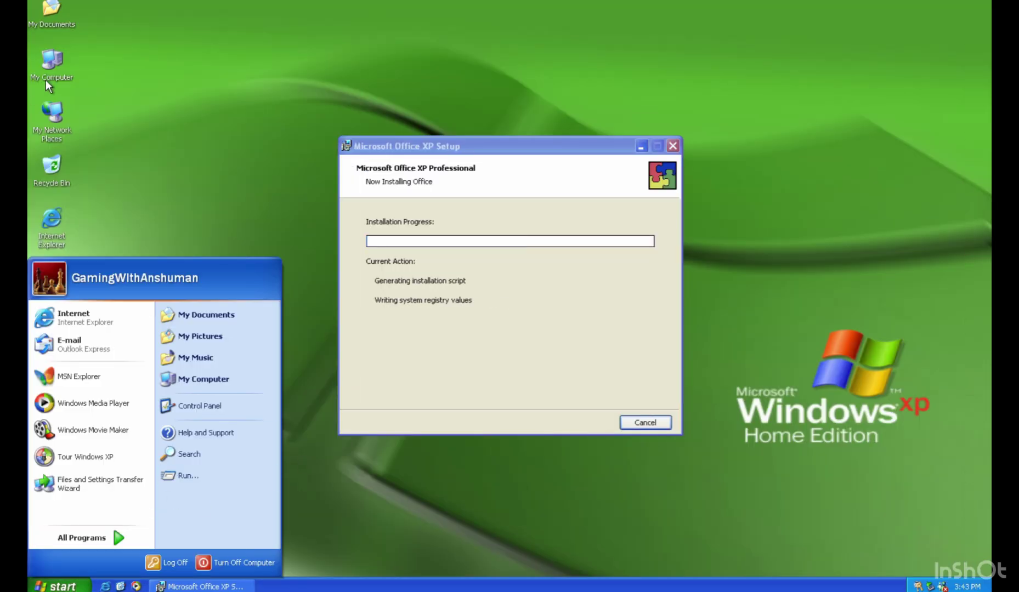
pyautogui.rightClick(35, 70)
pyautogui.click(102, 197)
pyautogui.click(420, 152)
pyautogui.moveTo(421, 152); pyautogui.dragTo(492, 134)
pyautogui.click(242, 240)
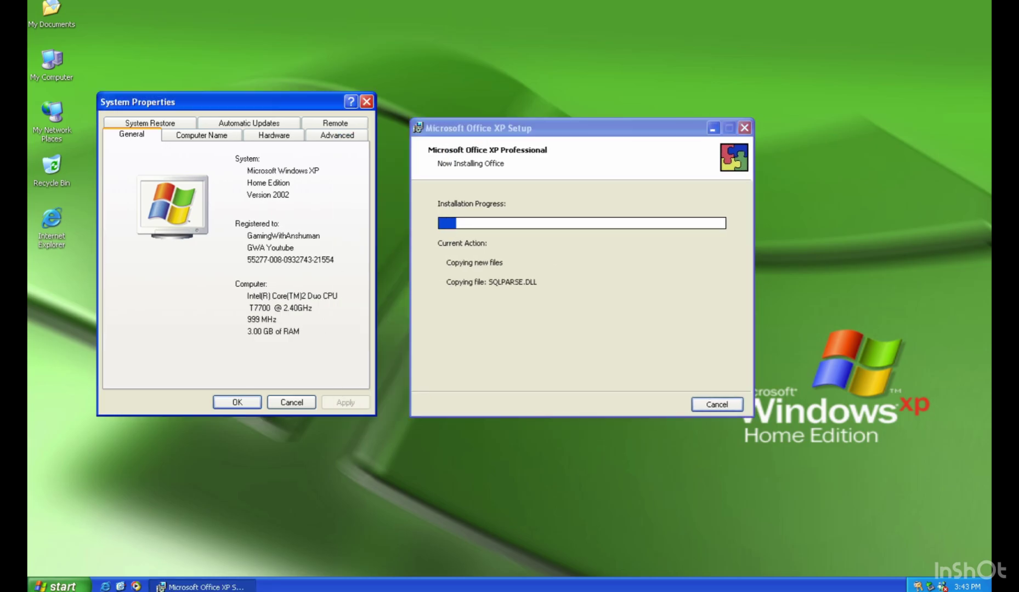
pyautogui.click(335, 123)
pyautogui.click(337, 123)
pyautogui.click(318, 207)
pyautogui.scroll(-2, 337, 394)
pyautogui.press('Escape')
pyautogui.press('Escape')
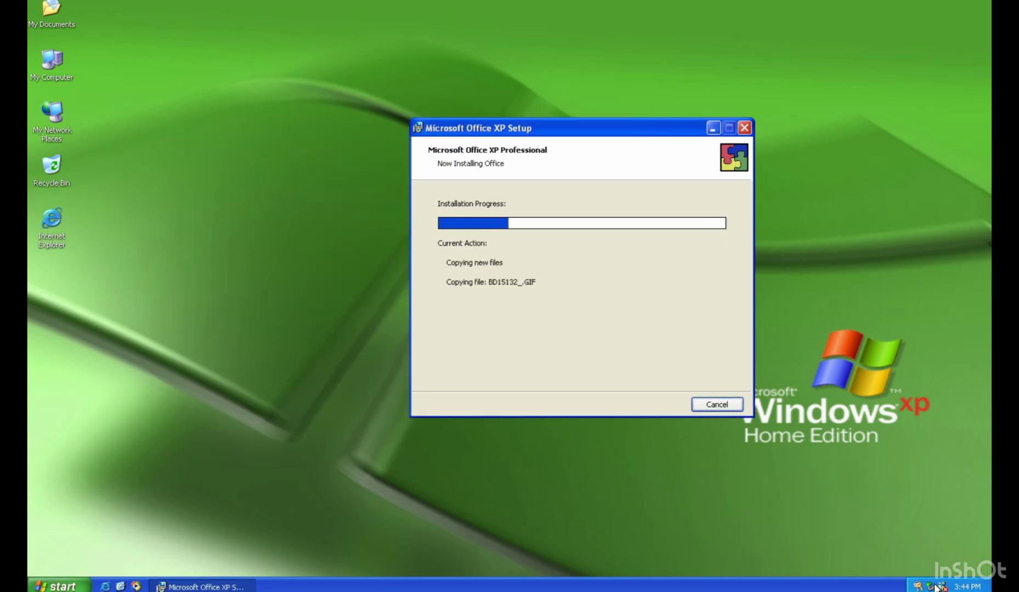
# Close the Windows activation window and the Office installation completion message.
pyautogui.click(940, 586)
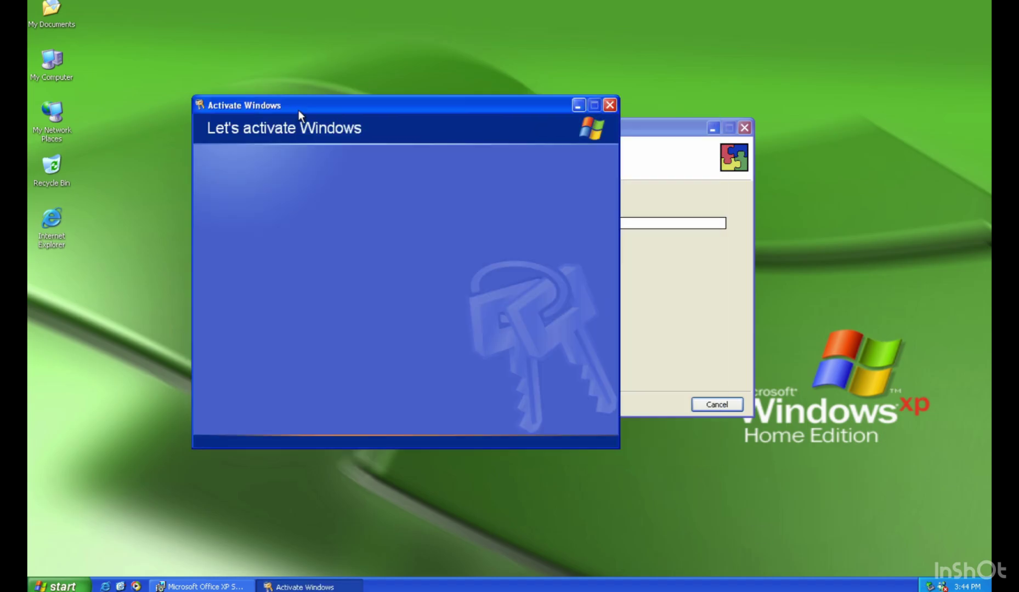
pyautogui.click(608, 105)
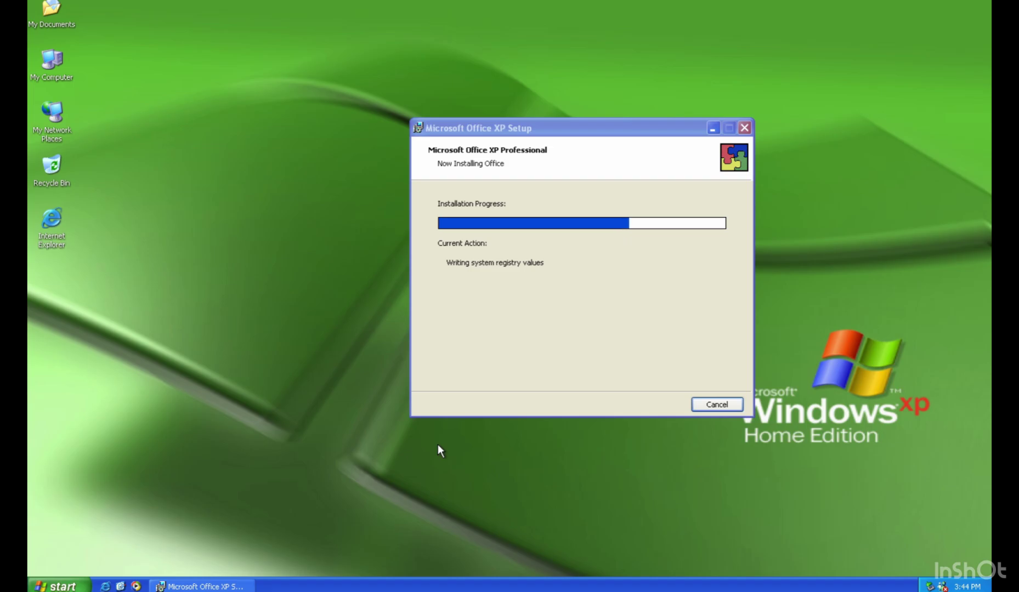
pyautogui.click(474, 403)
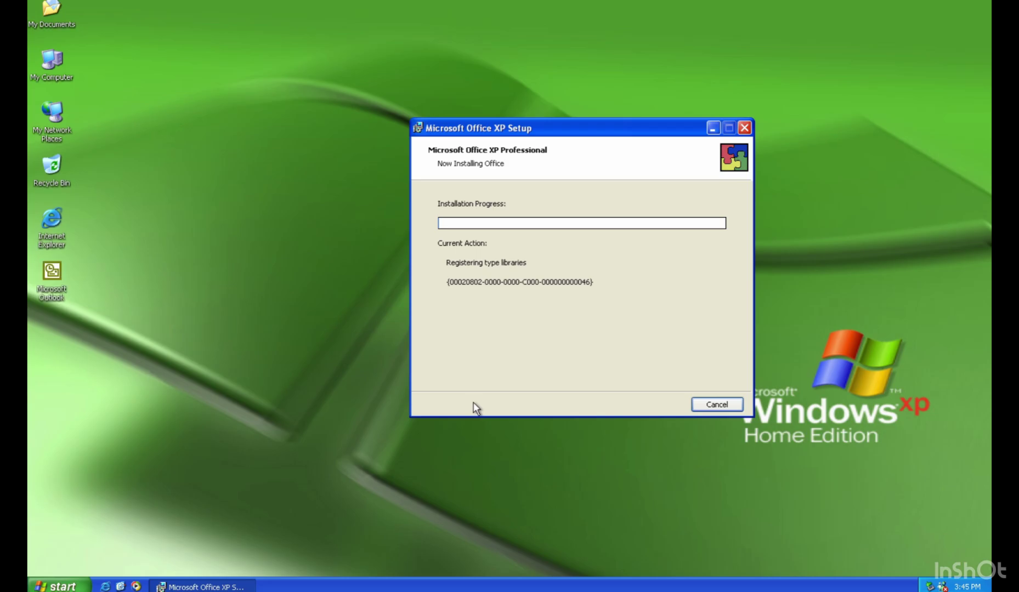
pyautogui.click(57, 586)
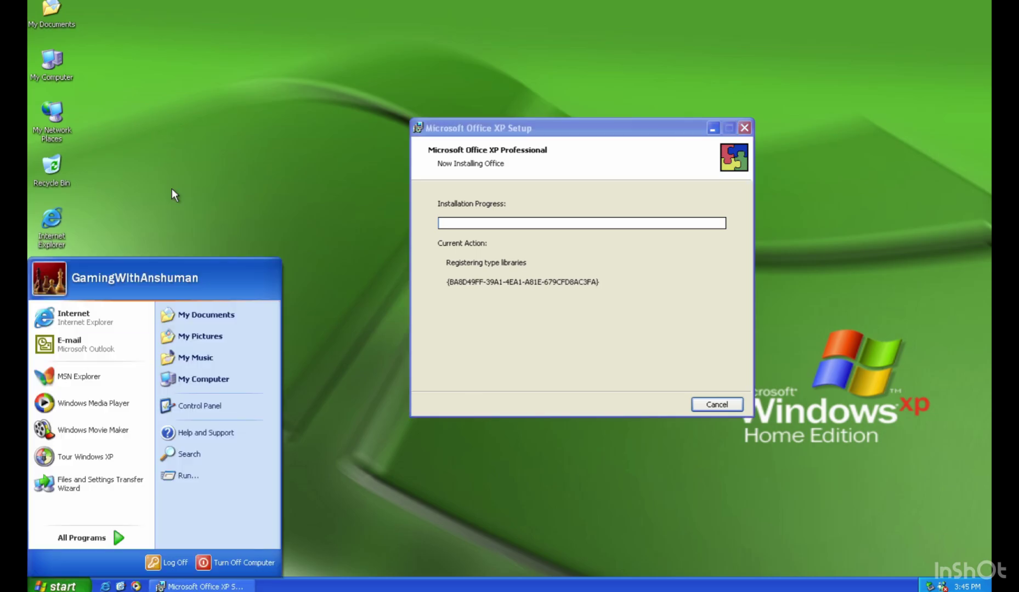
pyautogui.click(514, 328)
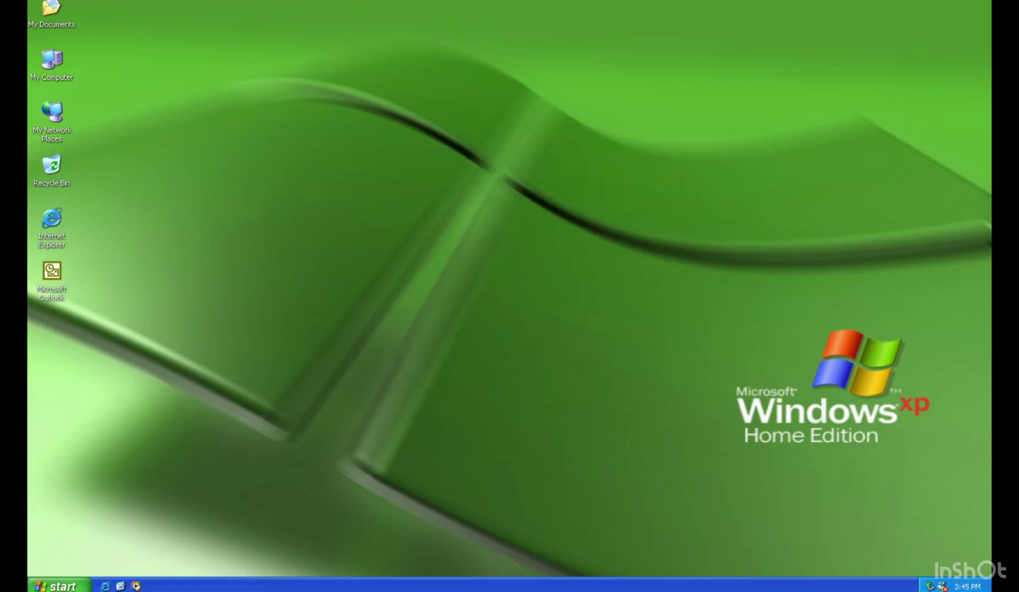
# Launch Microsoft Word from All Programs, dismissing the missing product key errors.
pyautogui.click(57, 585)
pyautogui.click(60, 540)
pyautogui.click(172, 462)
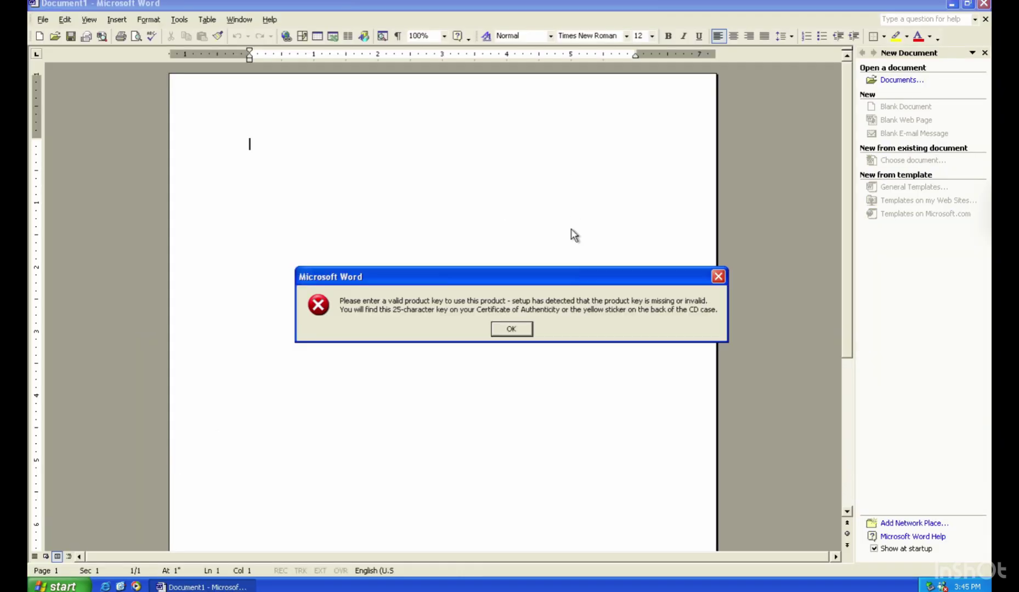
pyautogui.click(517, 328)
pyautogui.click(636, 419)
pyautogui.click(57, 585)
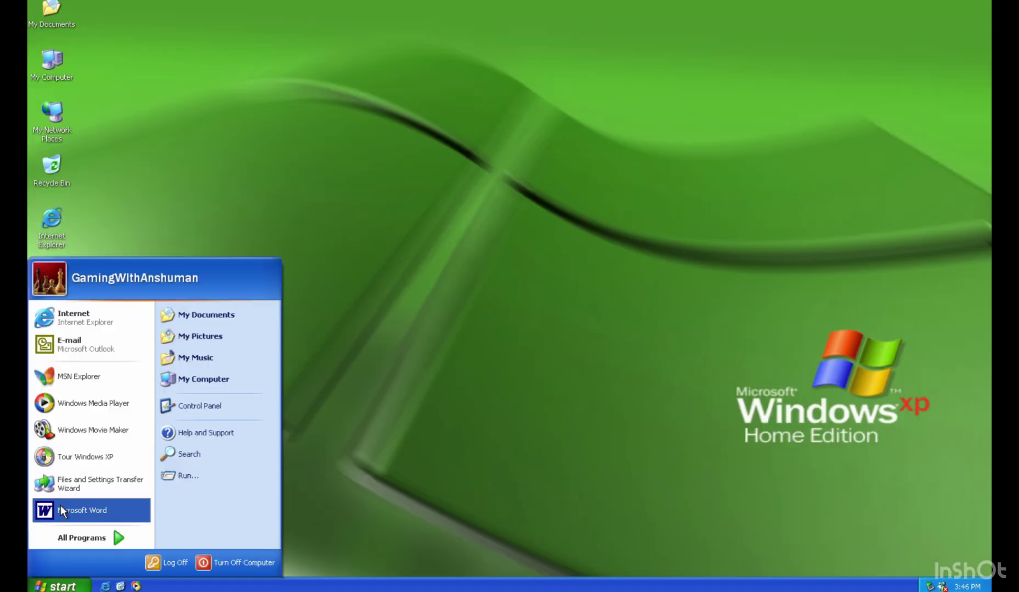
pyautogui.click(82, 509)
pyautogui.click(711, 168)
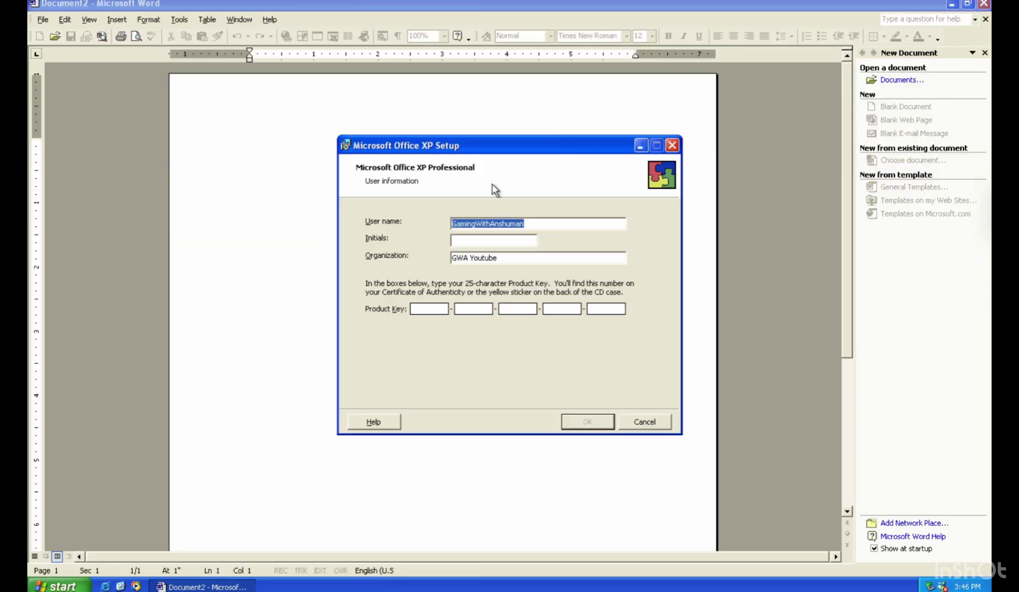
# Enter the Office product key from the browser page and dismiss Word's restart warning.
pyautogui.click(153, 568)
pyautogui.scroll(-10, 176, 200)
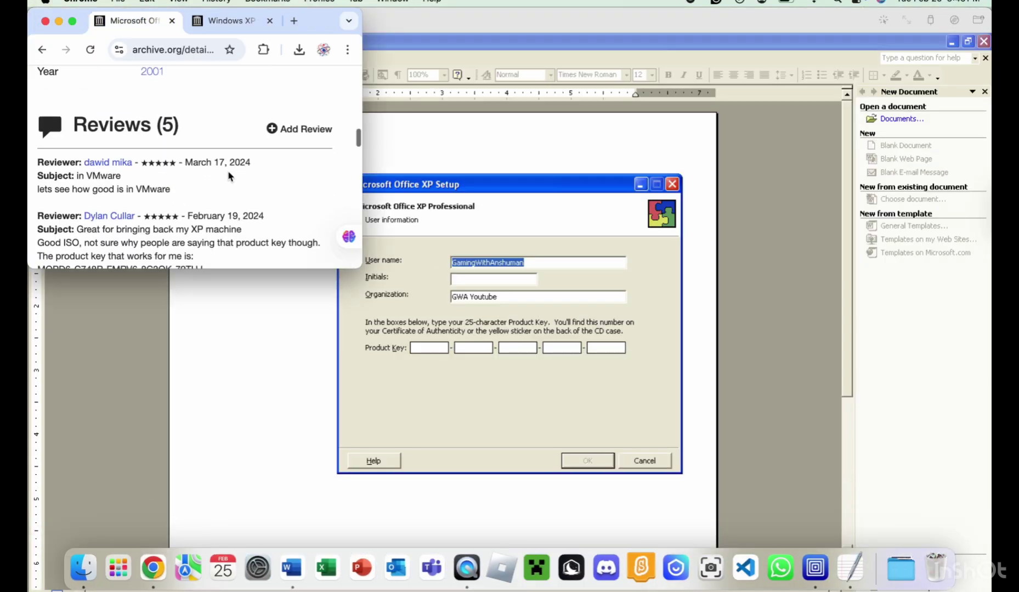
pyautogui.click(466, 25)
pyautogui.moveTo(968, 31); pyautogui.dragTo(658, 18)
pyautogui.click(668, 346)
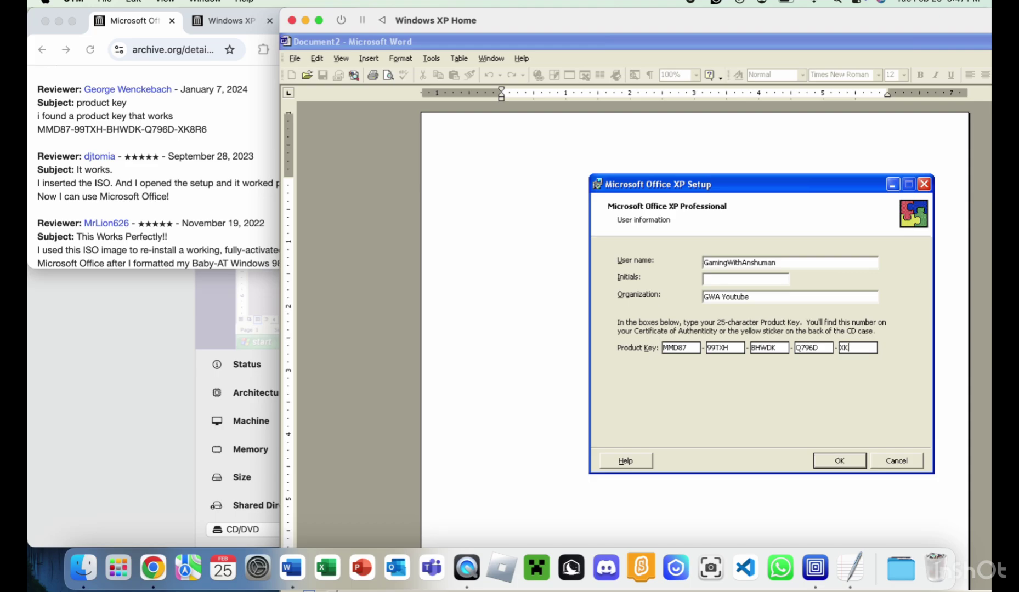
pyautogui.press('Return')
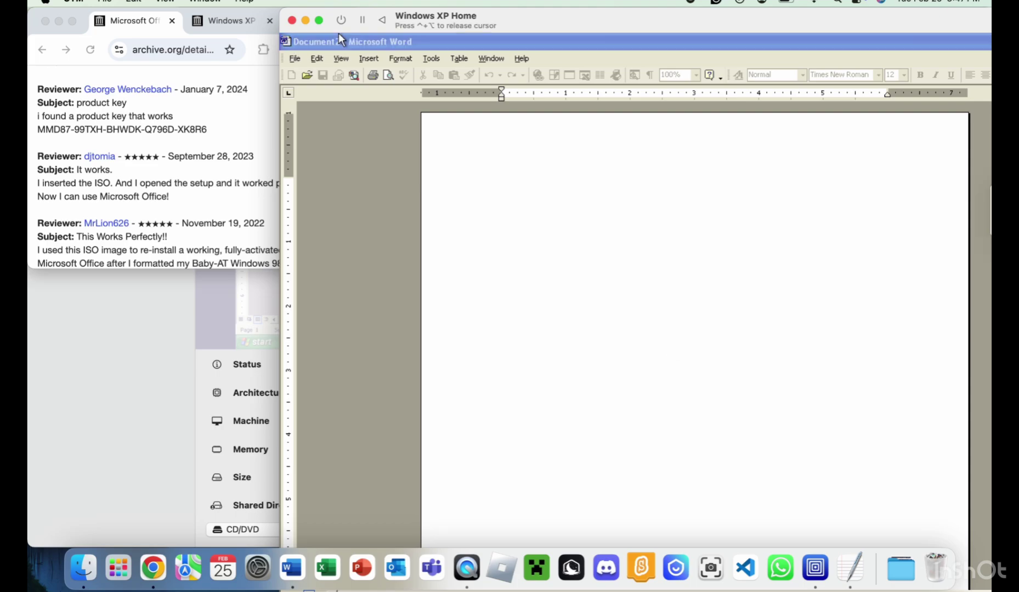
pyautogui.click(319, 21)
pyautogui.click(504, 329)
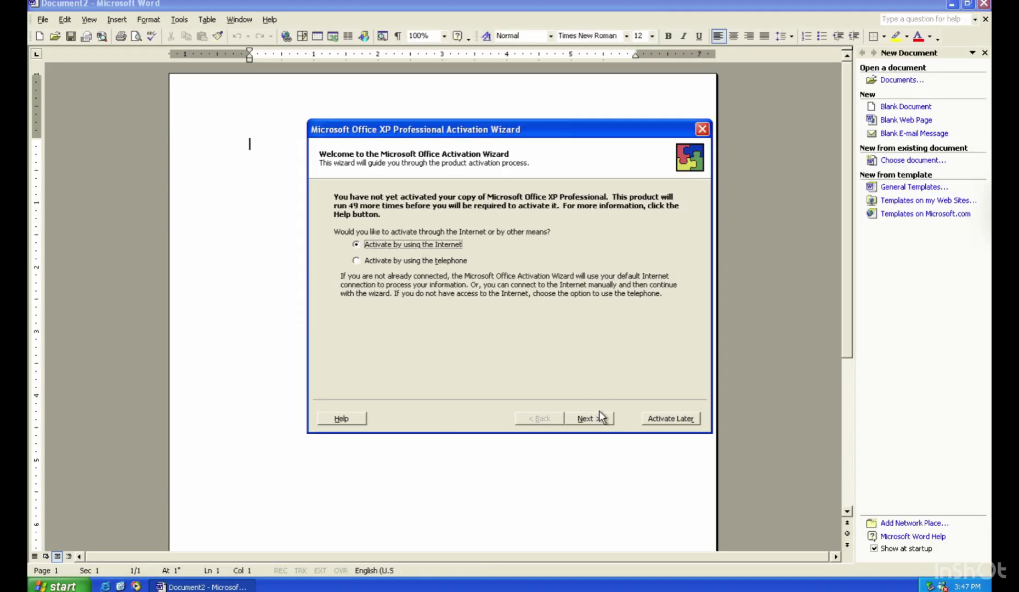
# Exit the Activation Wizard and type the 'XP Home Made in' passage in Word.
pyautogui.click(588, 418)
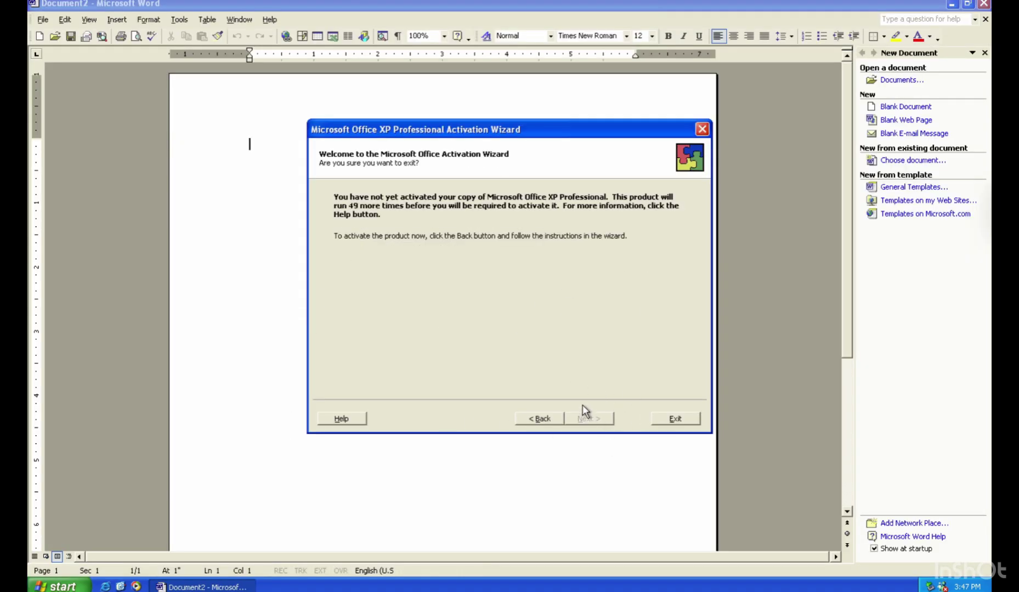
pyautogui.click(584, 412)
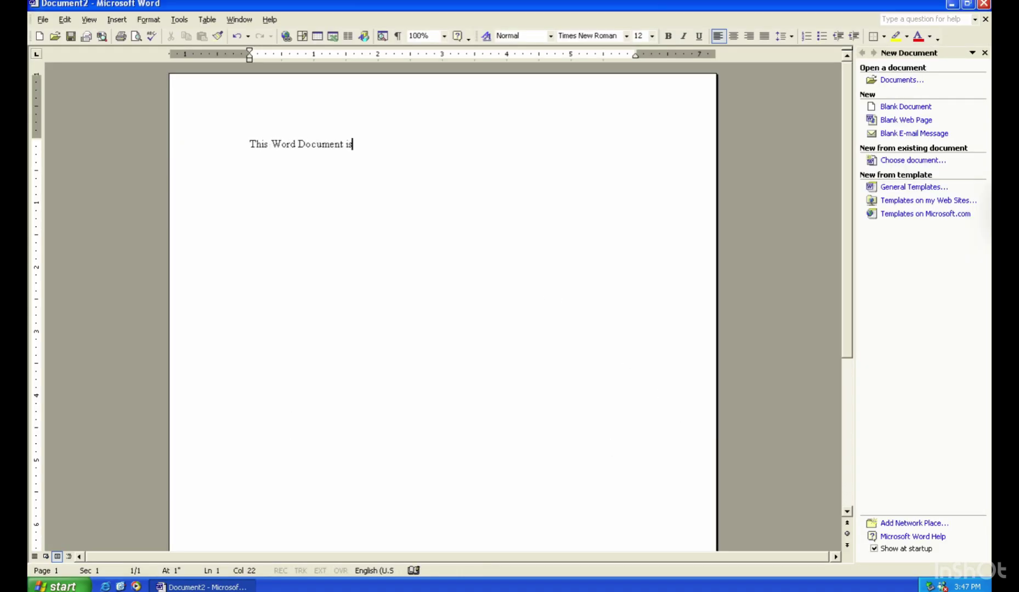
pyautogui.write('XP Home Edition RTM In 2001. OS SO')
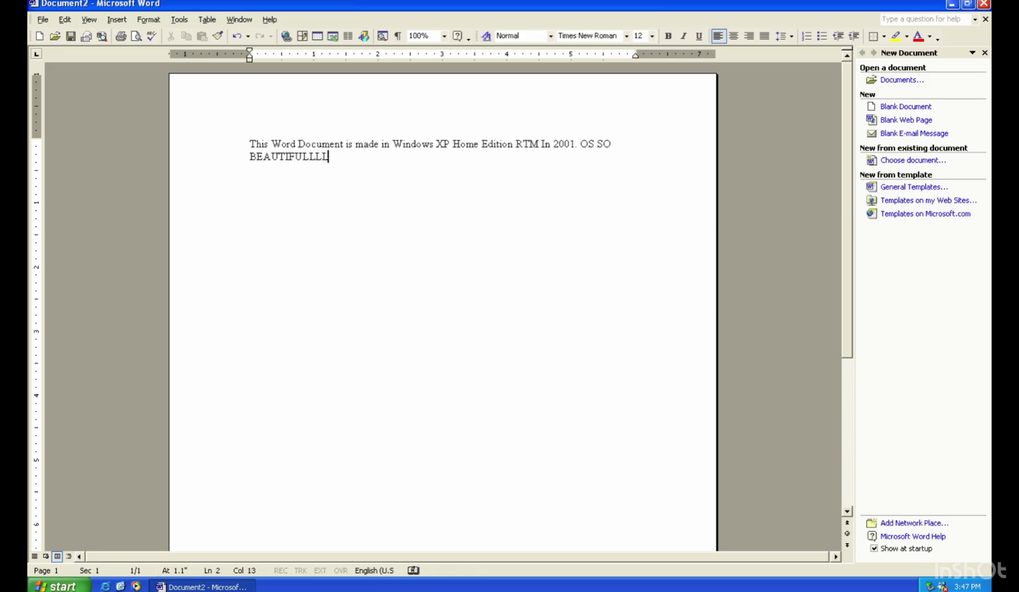
pyautogui.write('Made in Office XP too.')
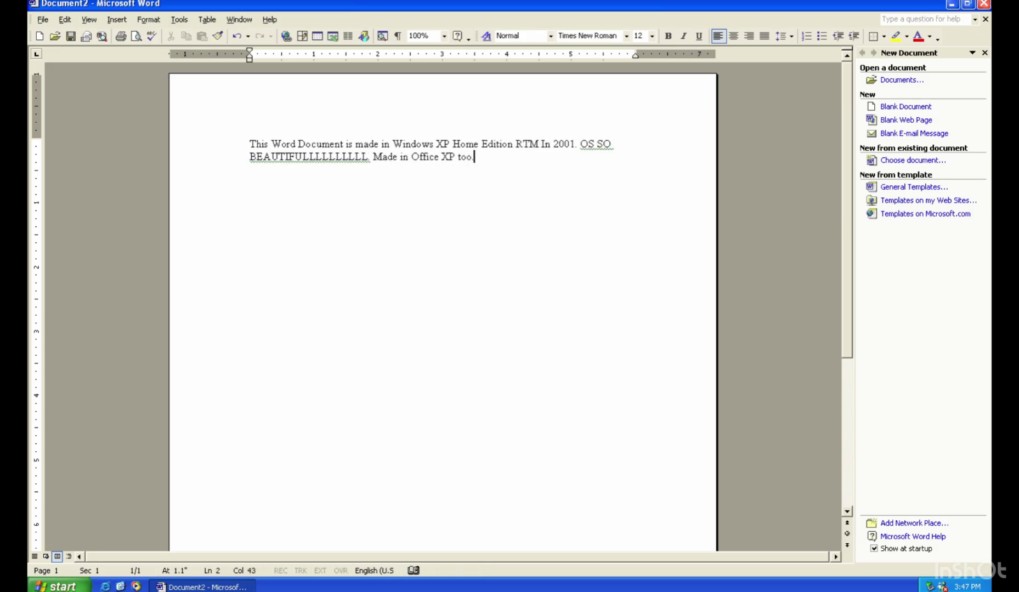
# Save the document to the Desktop as Test when closing it.
pyautogui.click(985, 4)
pyautogui.click(512, 334)
pyautogui.click(343, 291)
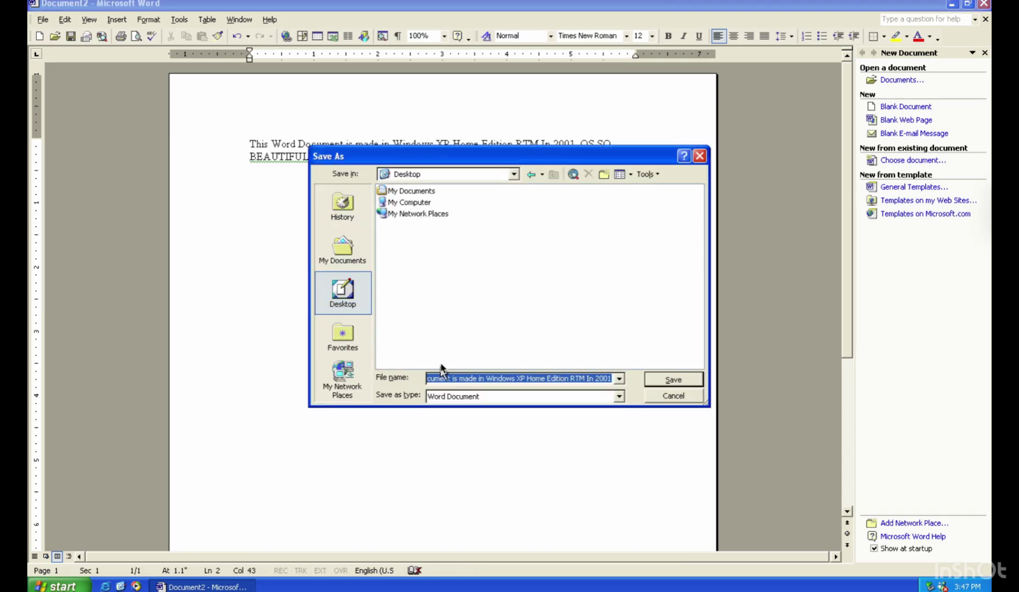
pyautogui.press('BackSpace')
pyautogui.write('Test')
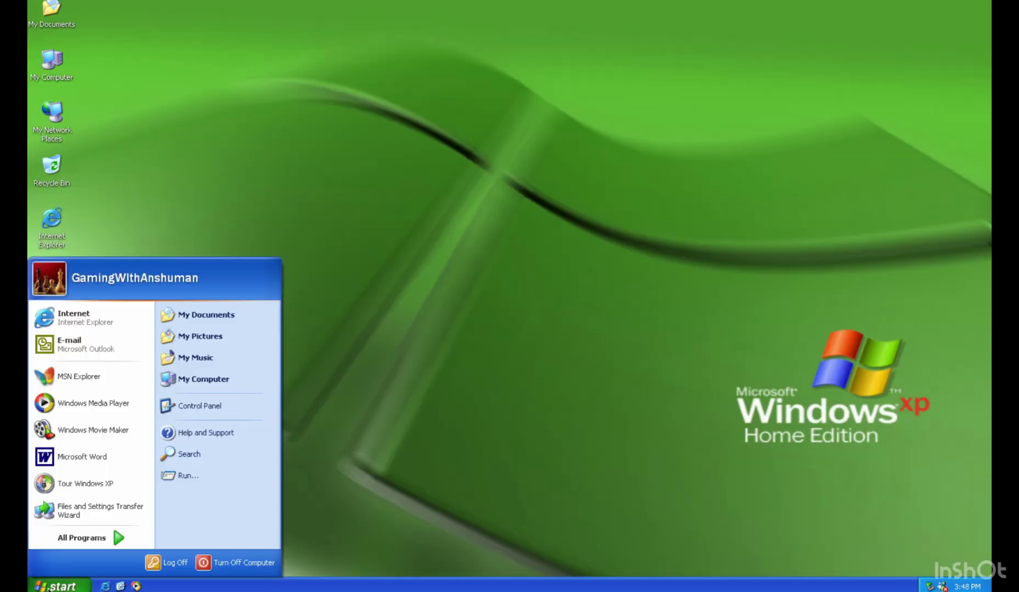
pyautogui.click(66, 463)
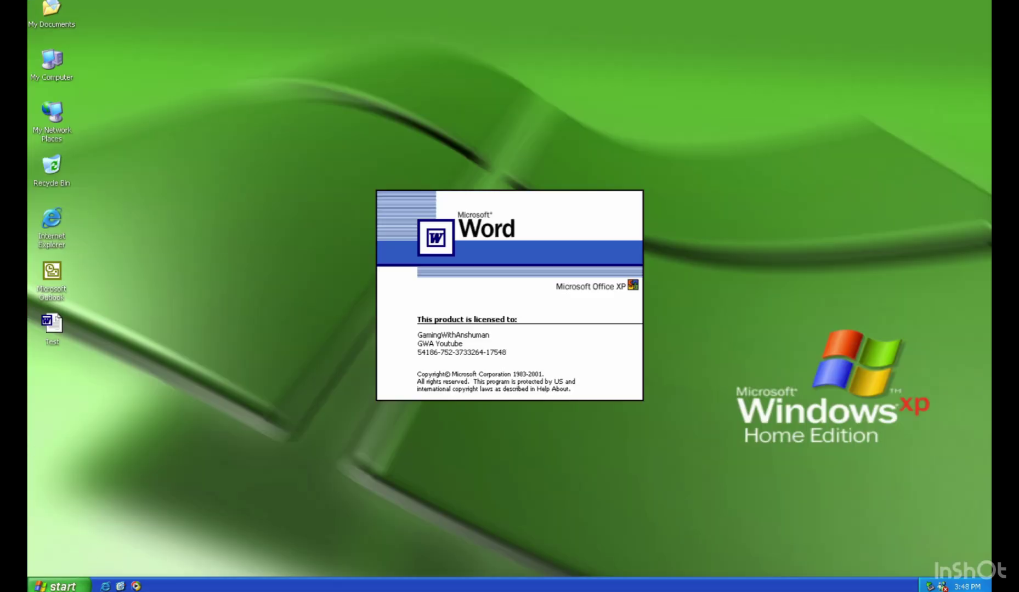
# Launch Microsoft Excel from All Programs and choose Activate Later.
pyautogui.click(55, 586)
pyautogui.click(67, 532)
pyautogui.click(181, 414)
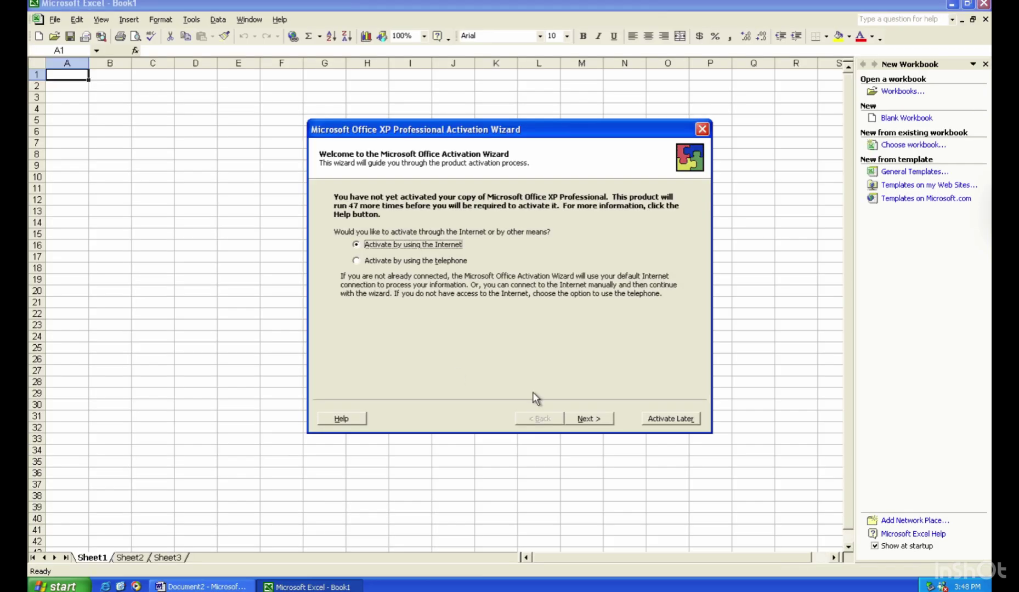
pyautogui.click(658, 416)
# Launch Microsoft PowerPoint from All Programs and defer activation with Activate Later.
pyautogui.click(55, 586)
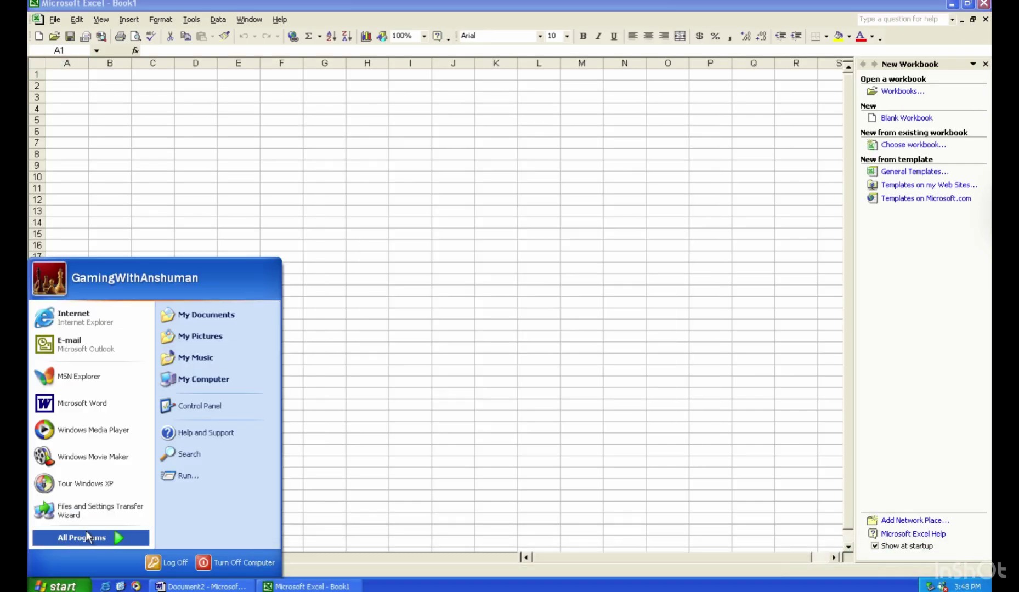
pyautogui.click(119, 539)
pyautogui.click(175, 447)
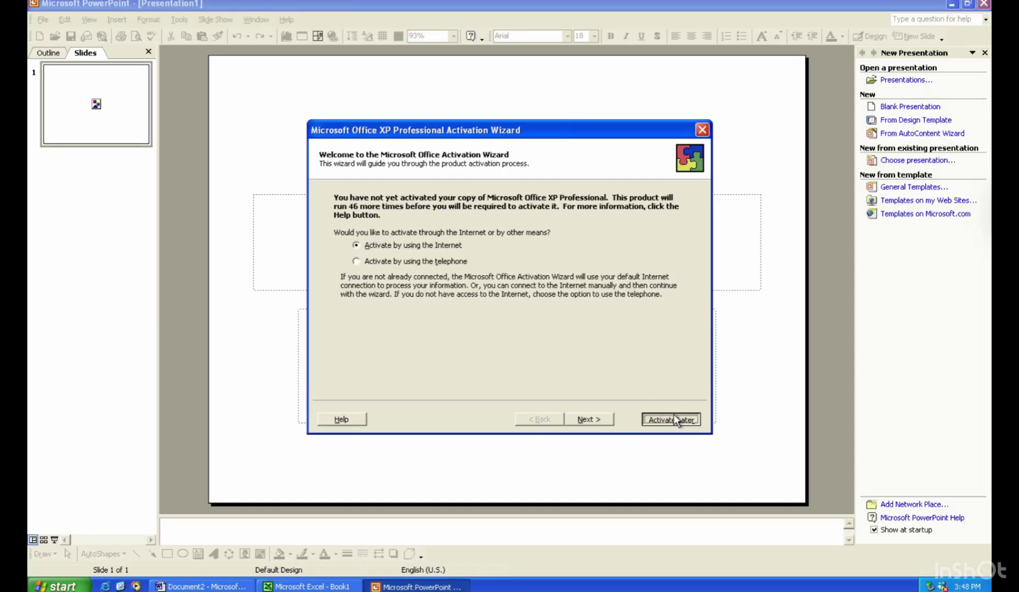
pyautogui.click(661, 418)
# Bring the blank Excel Book1 workbook back to the front.
pyautogui.click(28, 588)
pyautogui.click(88, 536)
pyautogui.click(212, 417)
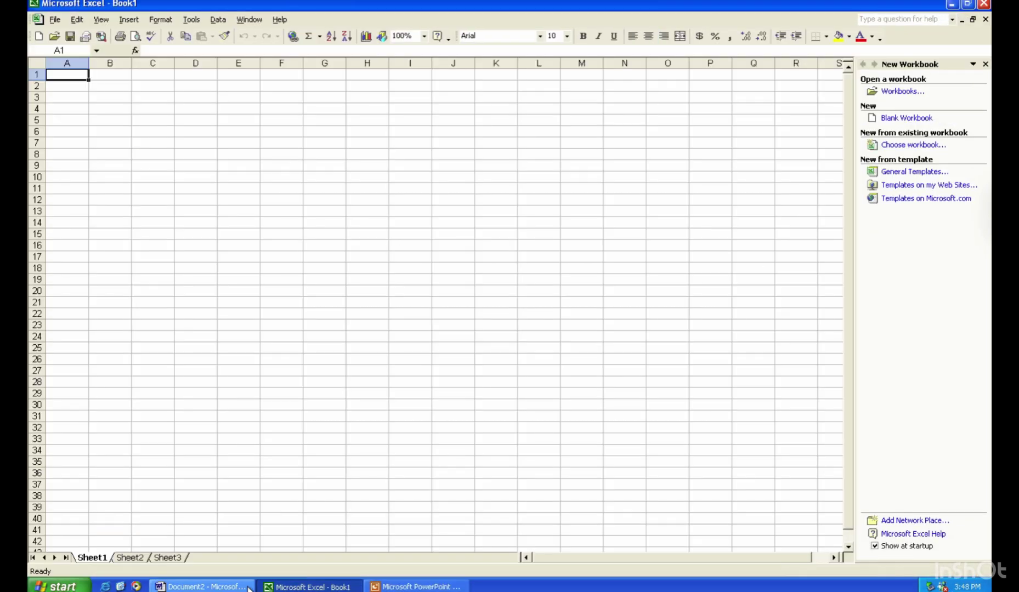